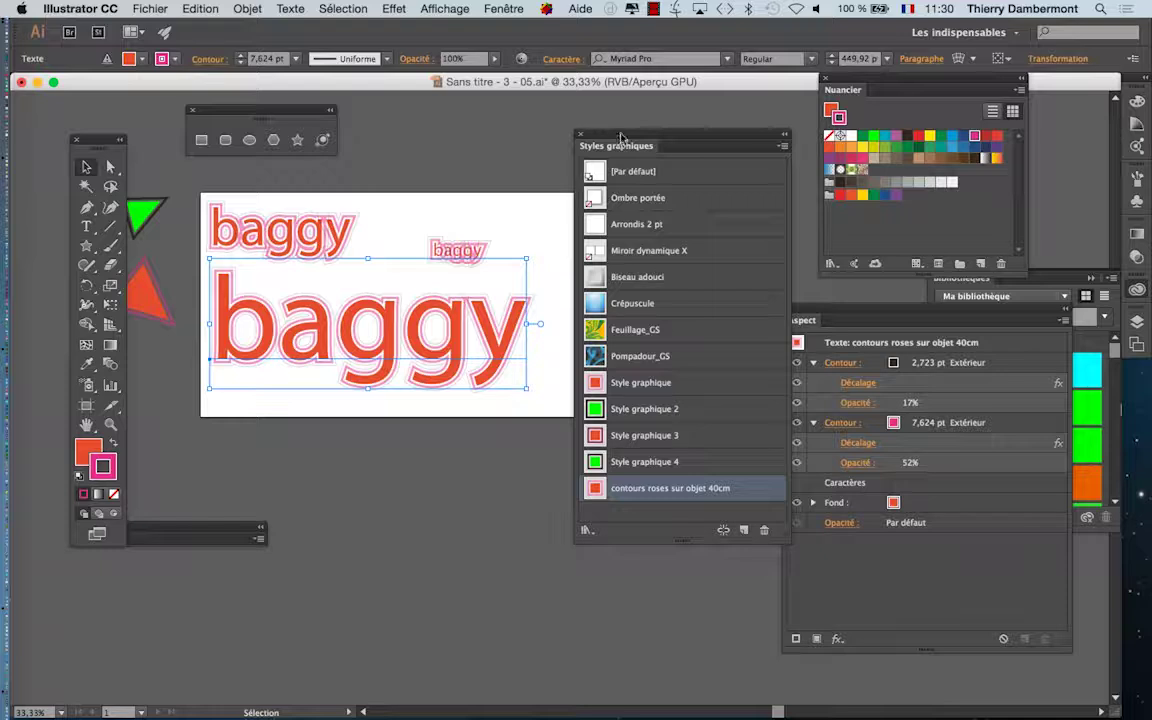
Move the Styles graphiques and Aspect panels clear of the artwork and collapse both strokes in the large text's appearance.
{"action": "left_click_drag", "start_coordinate": [620, 137], "coordinate": [400, 454]}
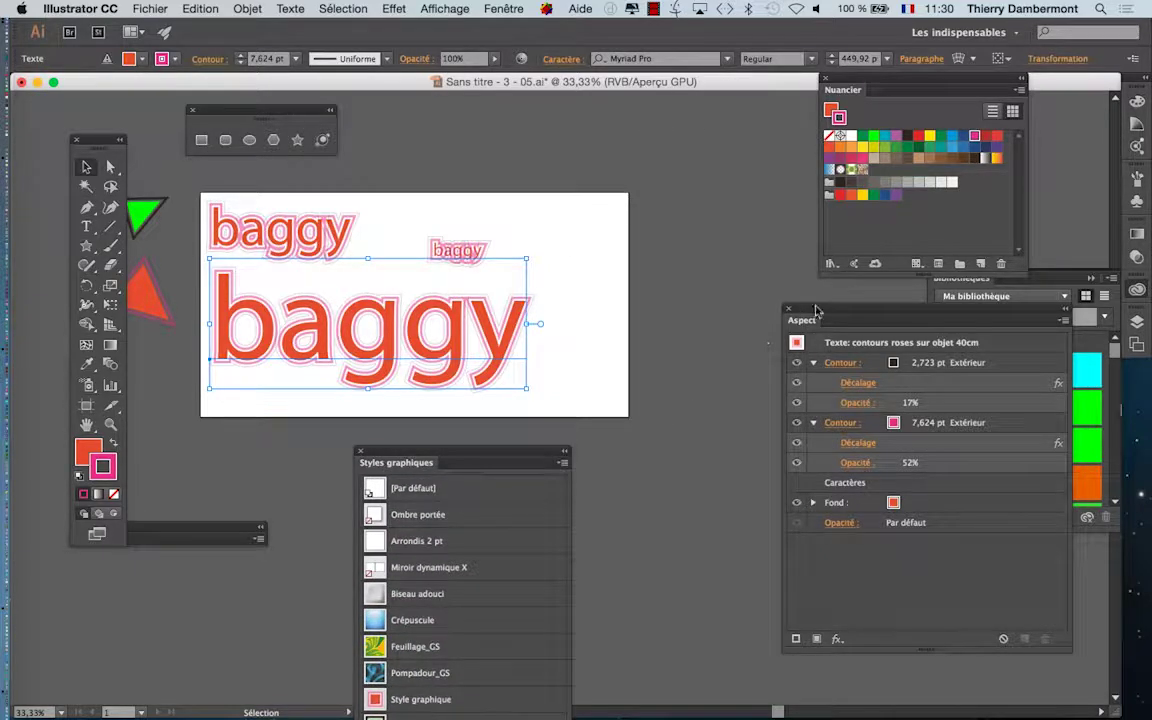
{"action": "left_click_drag", "start_coordinate": [815, 311], "coordinate": [613, 142]}
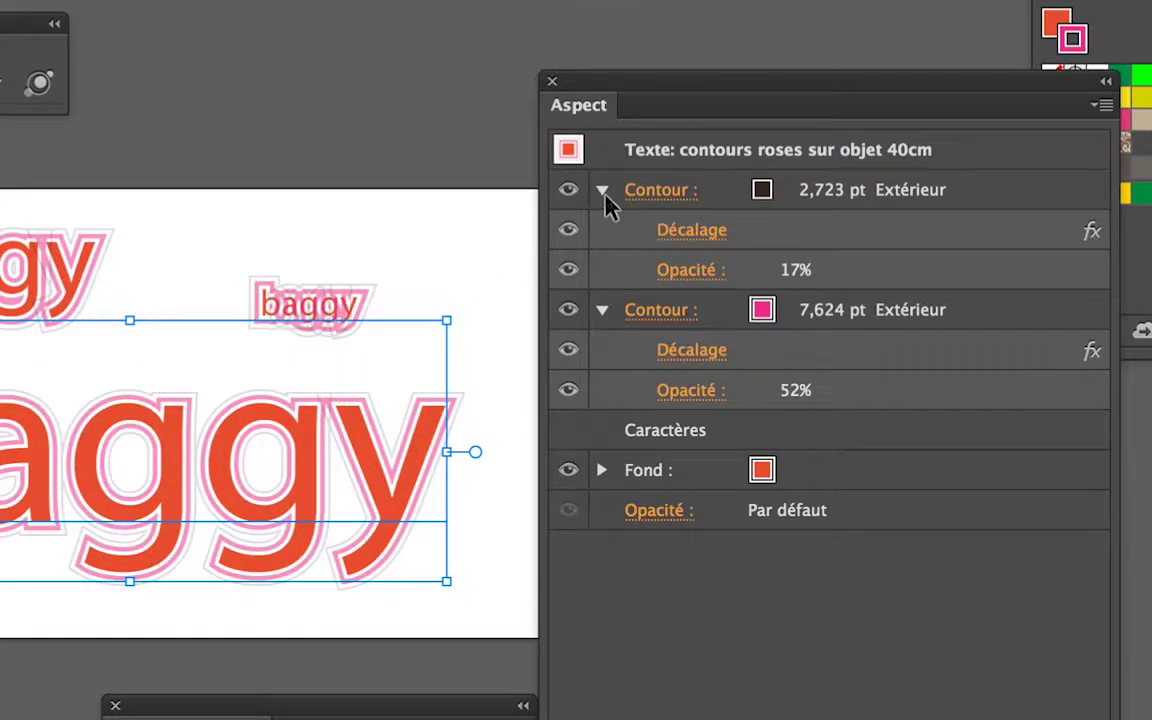
{"action": "left_click", "coordinate": [604, 193]}
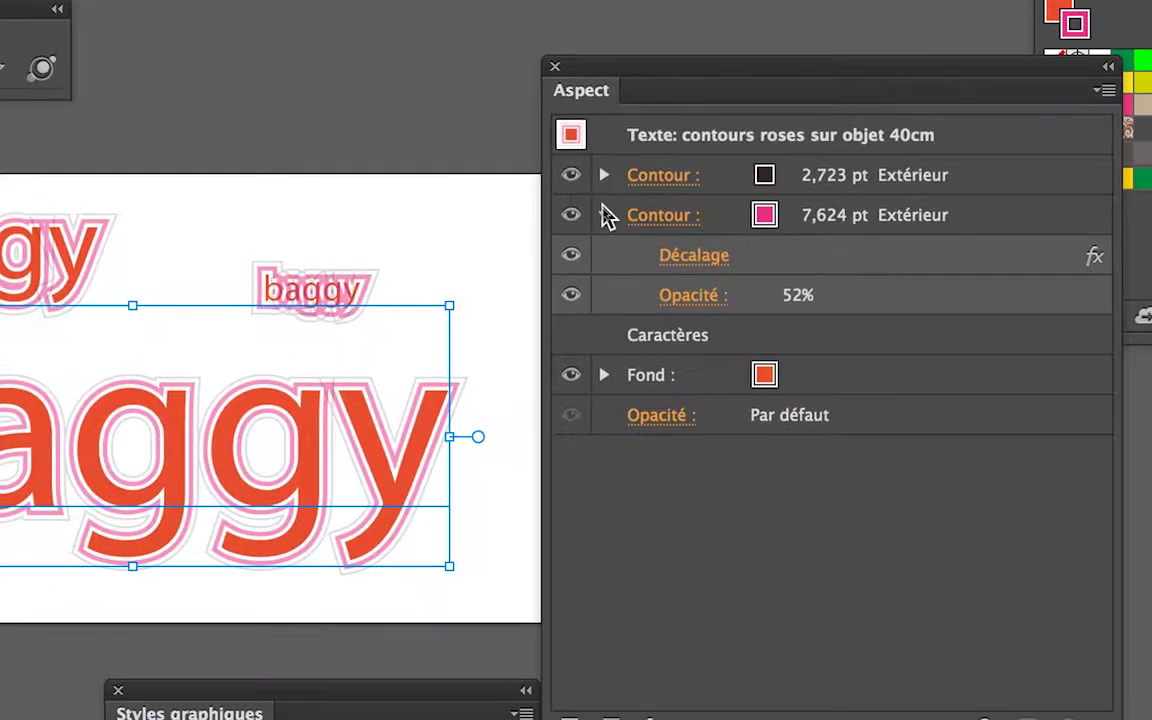
{"action": "left_click", "coordinate": [604, 209]}
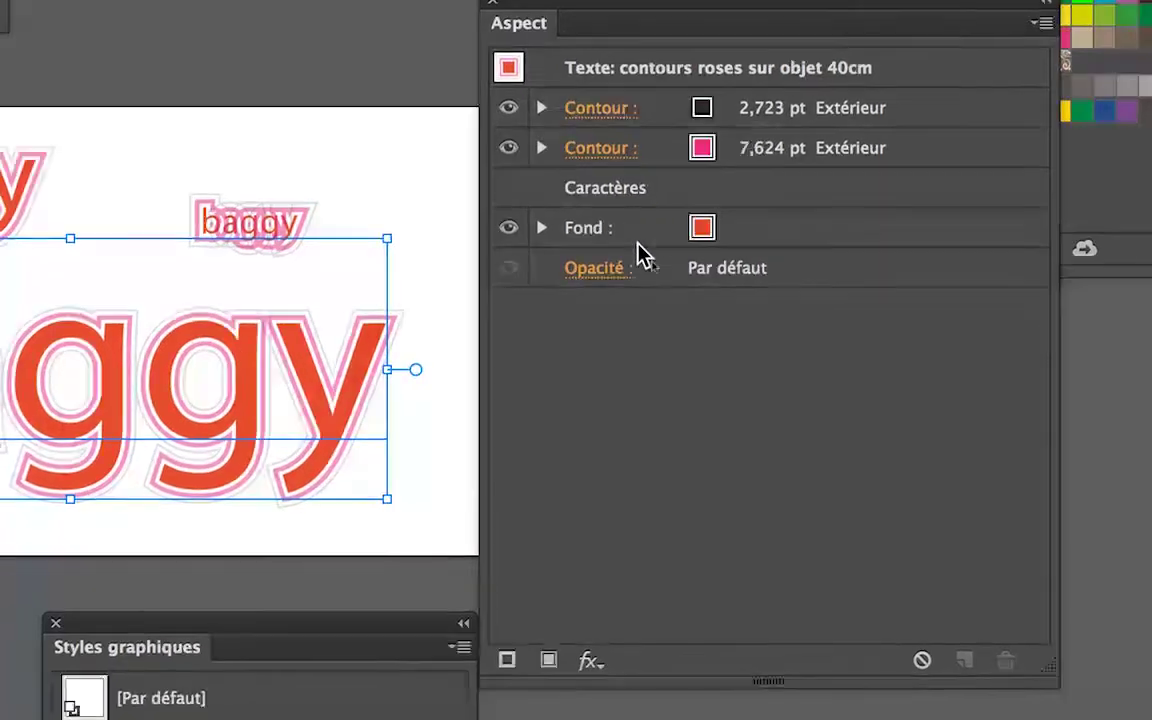
{"action": "left_click", "coordinate": [638, 242]}
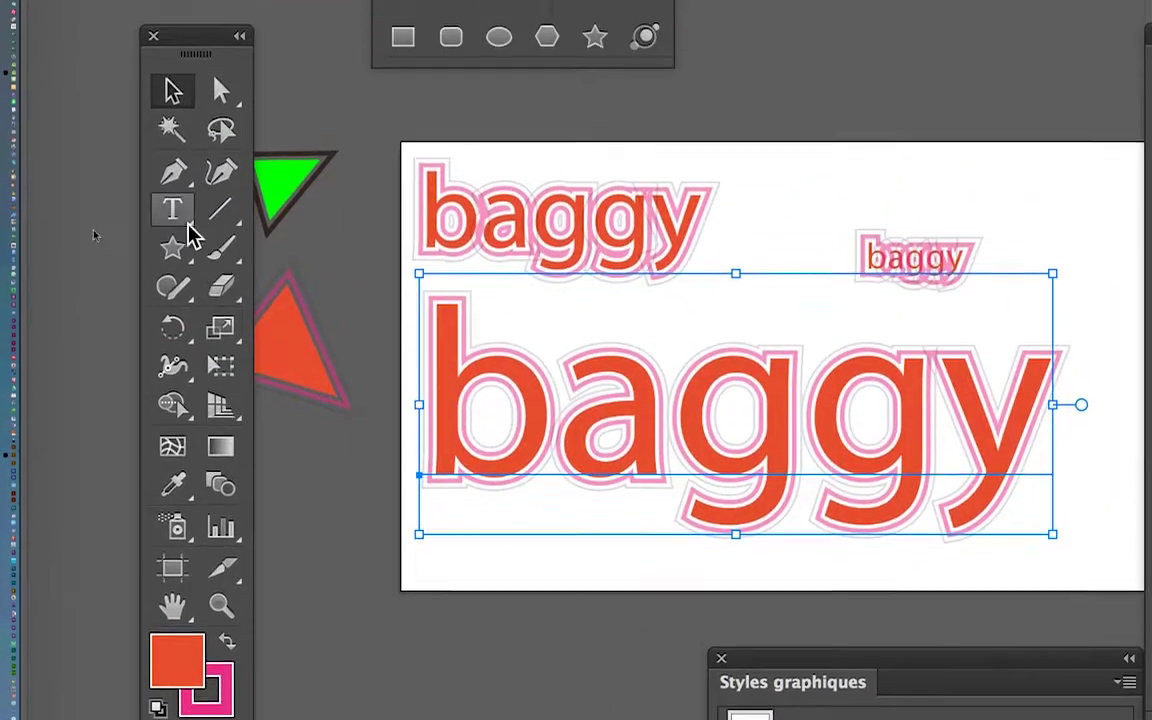
Select all characters of the large "baggy" for text editing and return to selecting it as an object.
{"action": "left_click", "coordinate": [160, 208]}
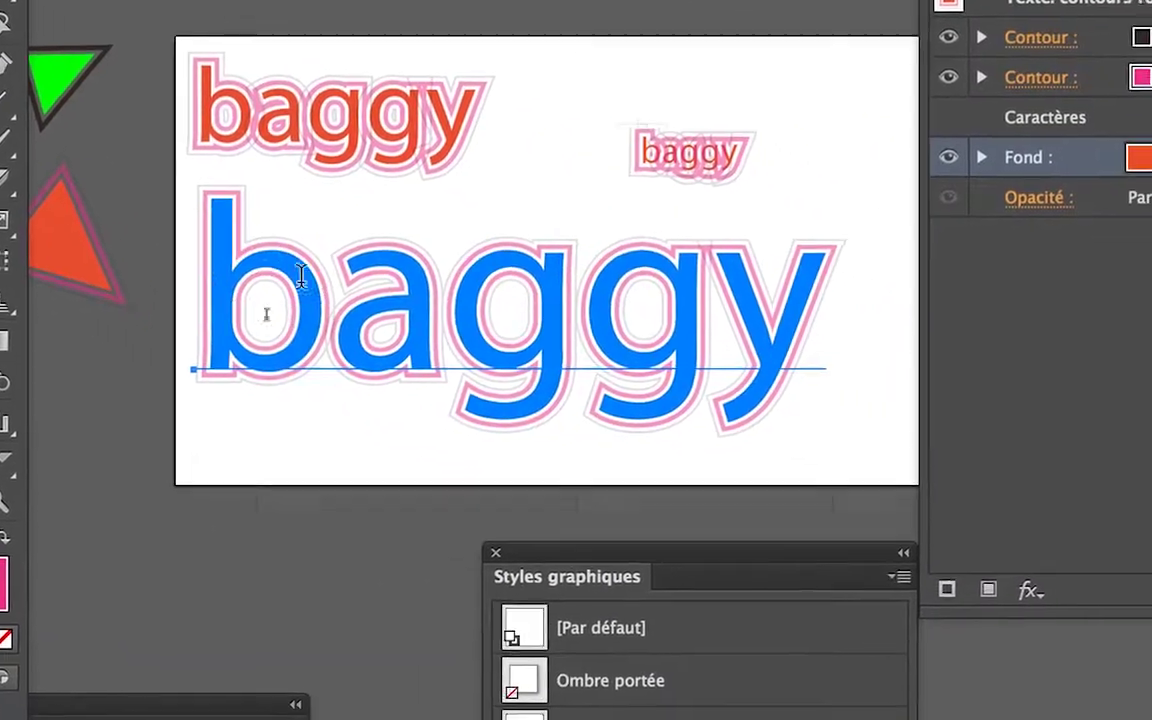
{"action": "left_click", "coordinate": [320, 283]}
{"action": "key", "text": "ctrl+a"}
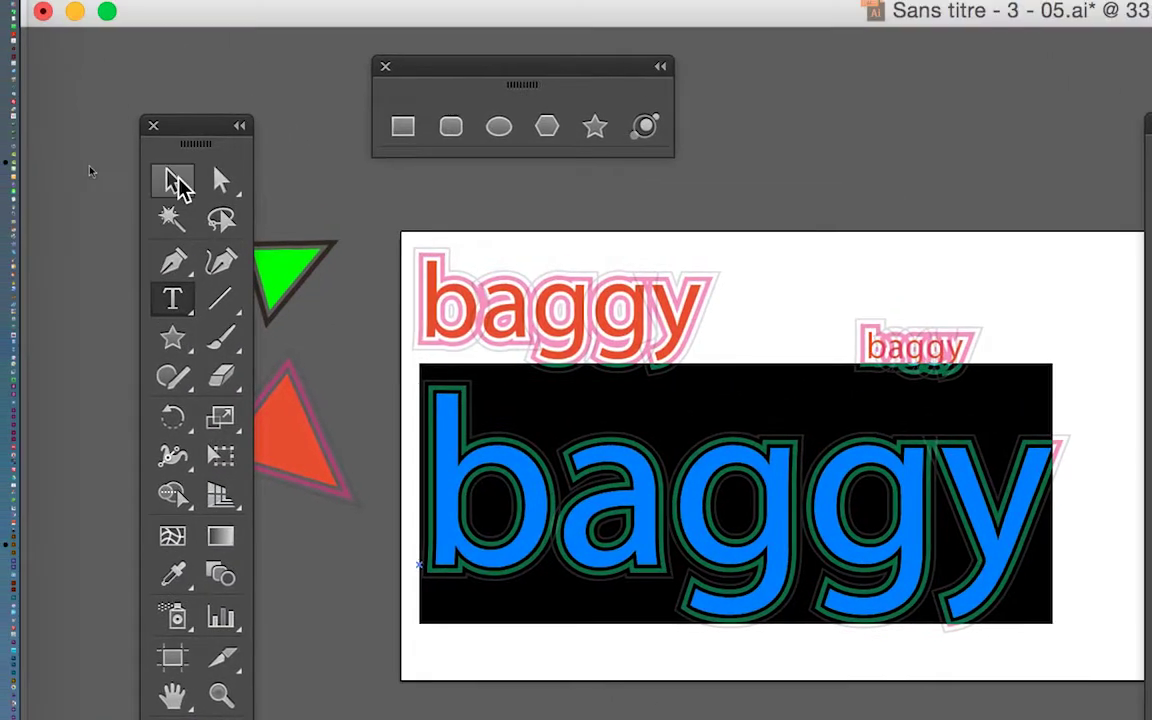
{"action": "left_click", "coordinate": [175, 183]}
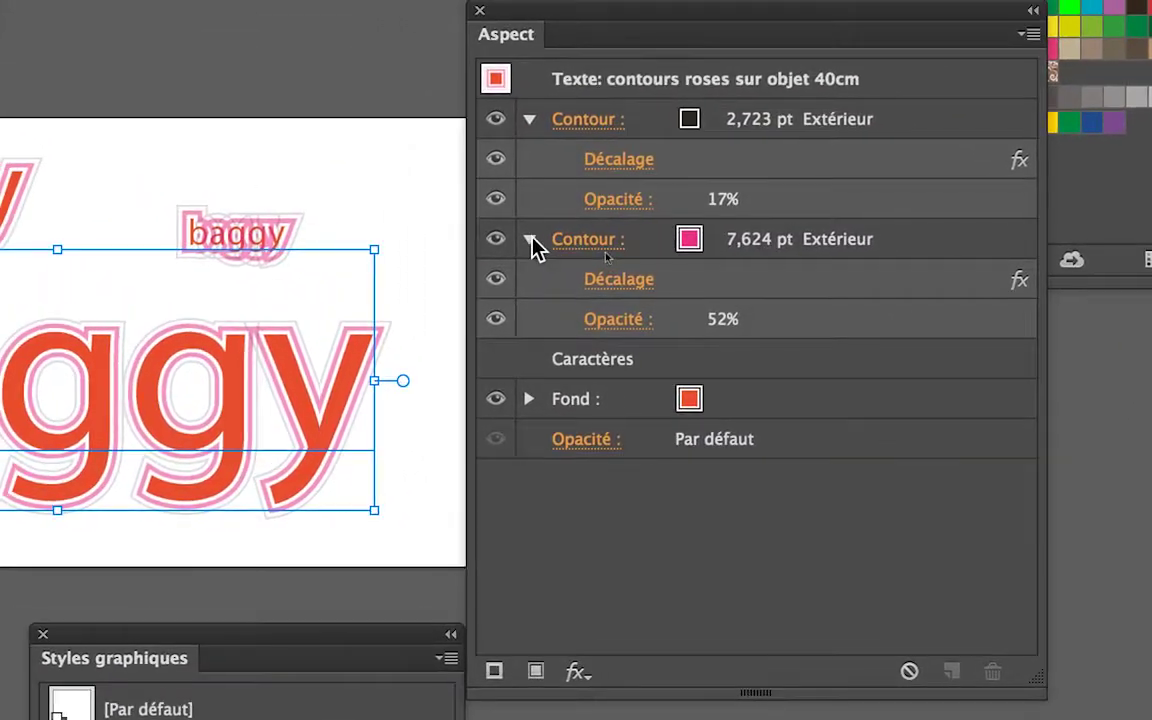
Collapse both strokes in the large text's appearance and duplicate its orange-red fill.
{"action": "left_click", "coordinate": [470, 202]}
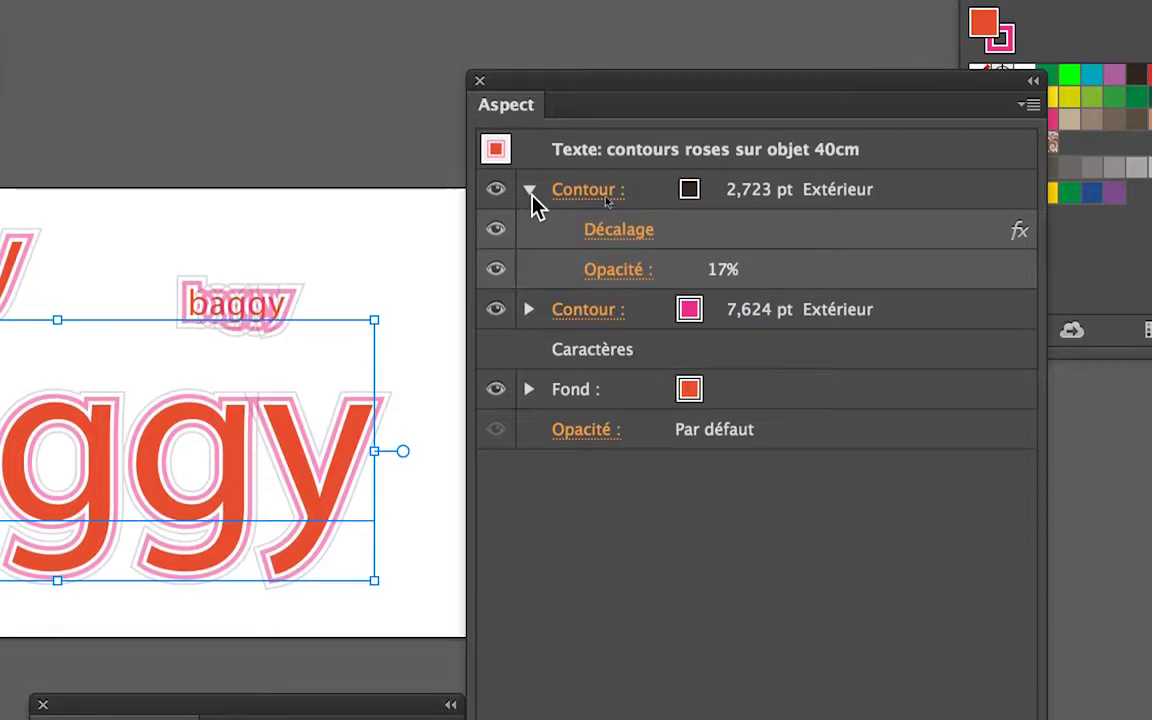
{"action": "left_click", "coordinate": [471, 84]}
{"action": "left_click", "coordinate": [558, 240]}
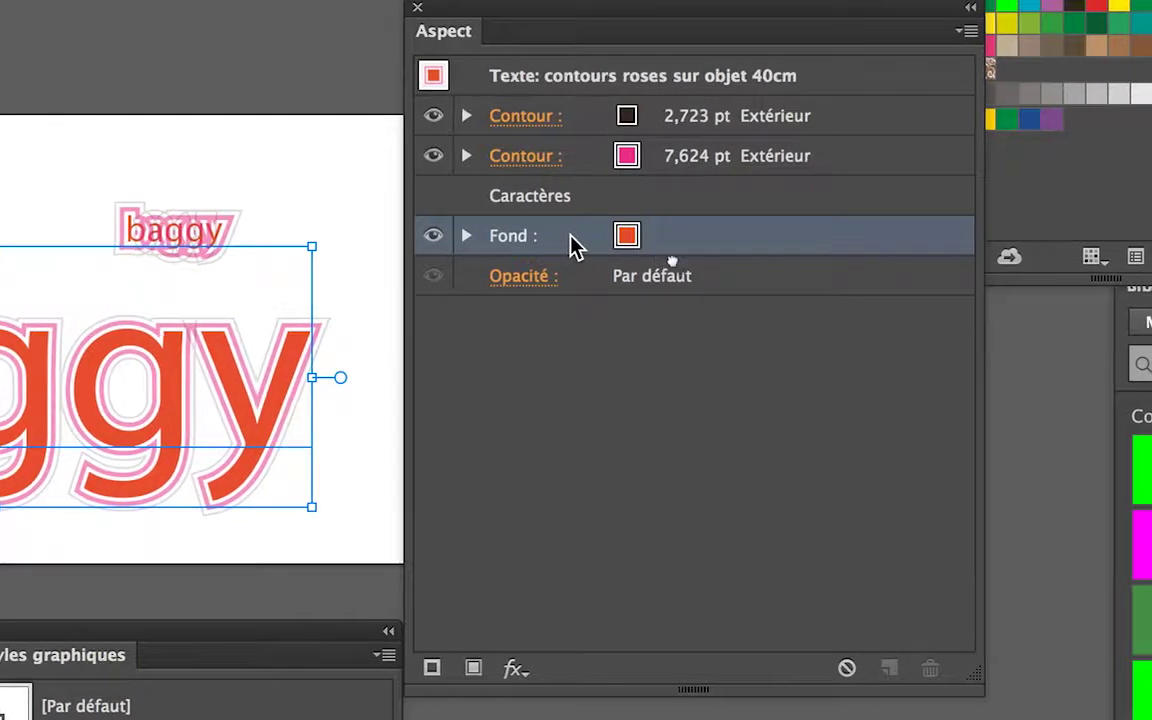
{"action": "left_click_drag", "start_coordinate": [560, 241], "coordinate": [890, 487]}
{"action": "left_click_drag", "start_coordinate": [670, 325], "coordinate": [699, 506]}
{"action": "left_click_drag", "start_coordinate": [680, 392], "coordinate": [681, 393]}
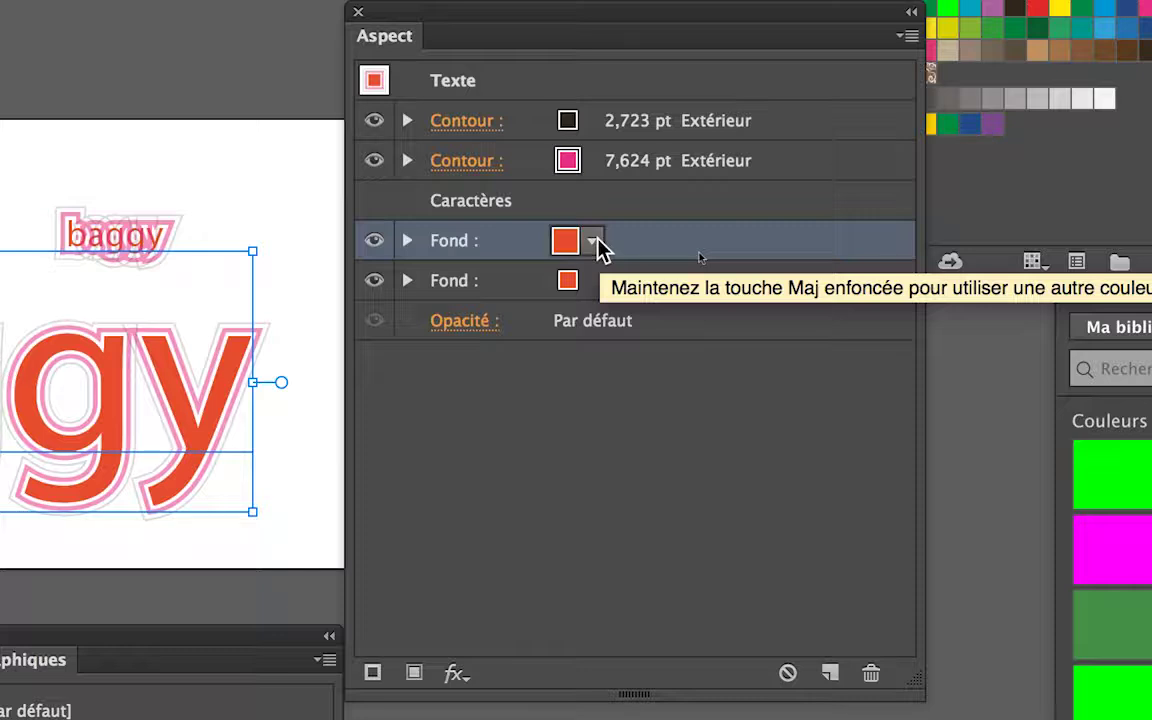
Apply the Pompadour pattern swatch to the upper fill of the large text.
{"action": "left_click", "coordinate": [594, 243]}
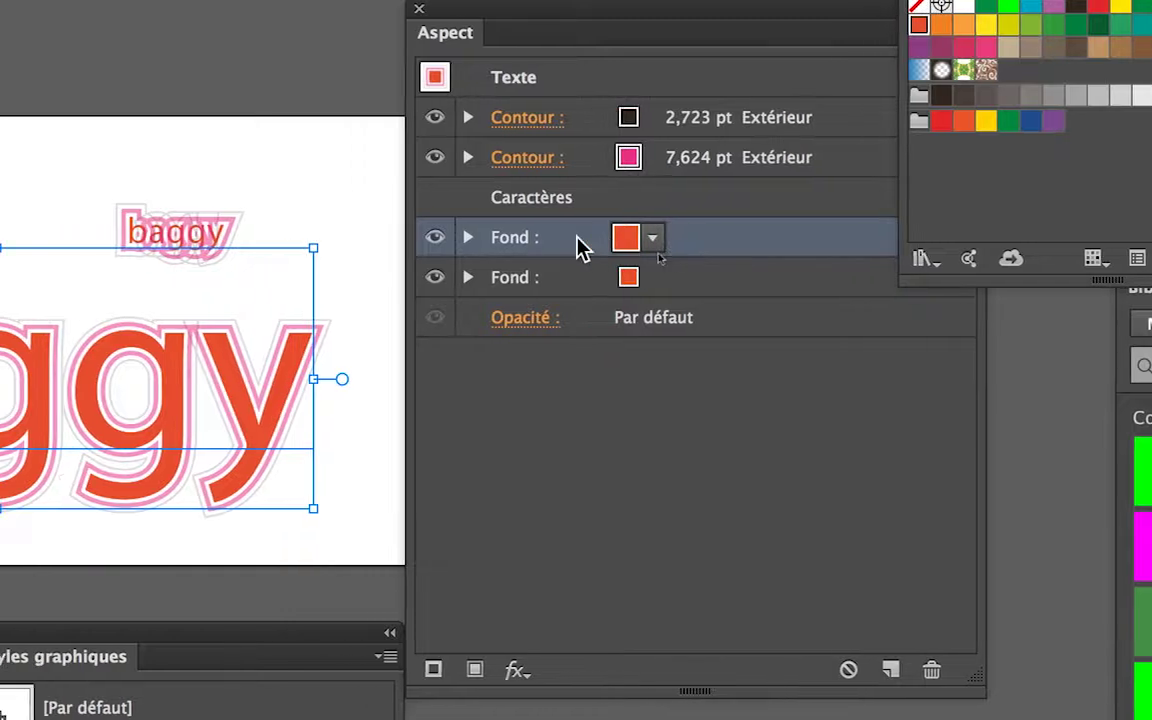
{"action": "left_click", "coordinate": [646, 239]}
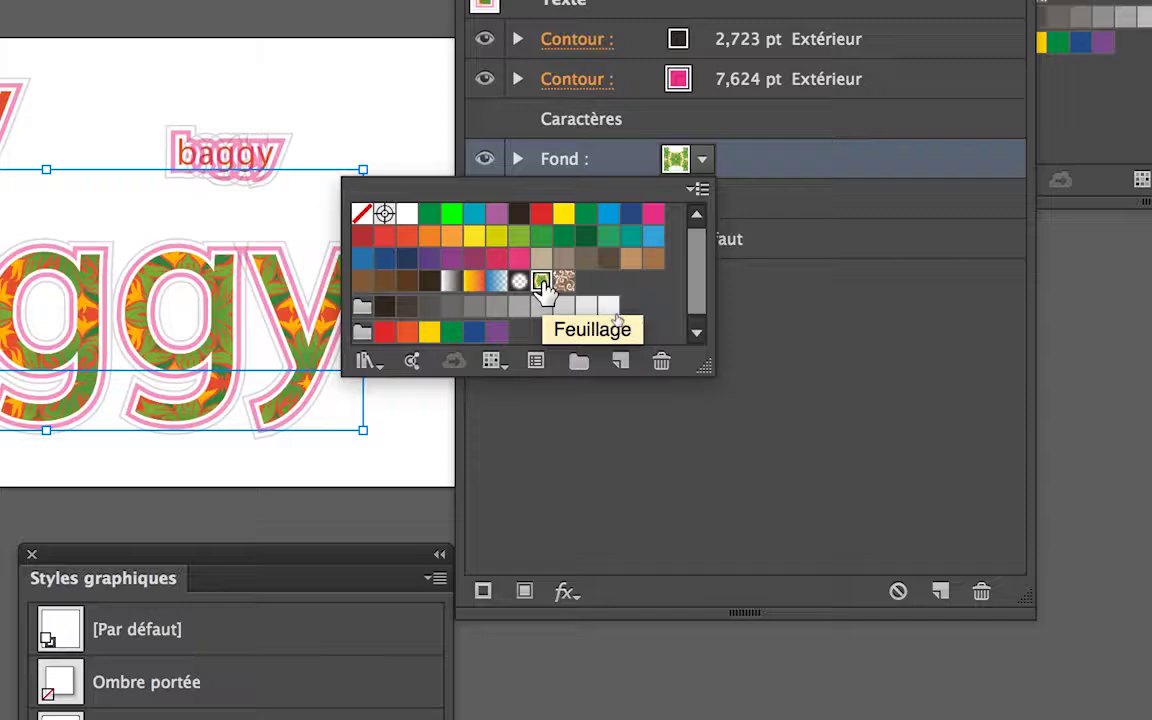
{"action": "left_click", "coordinate": [563, 284]}
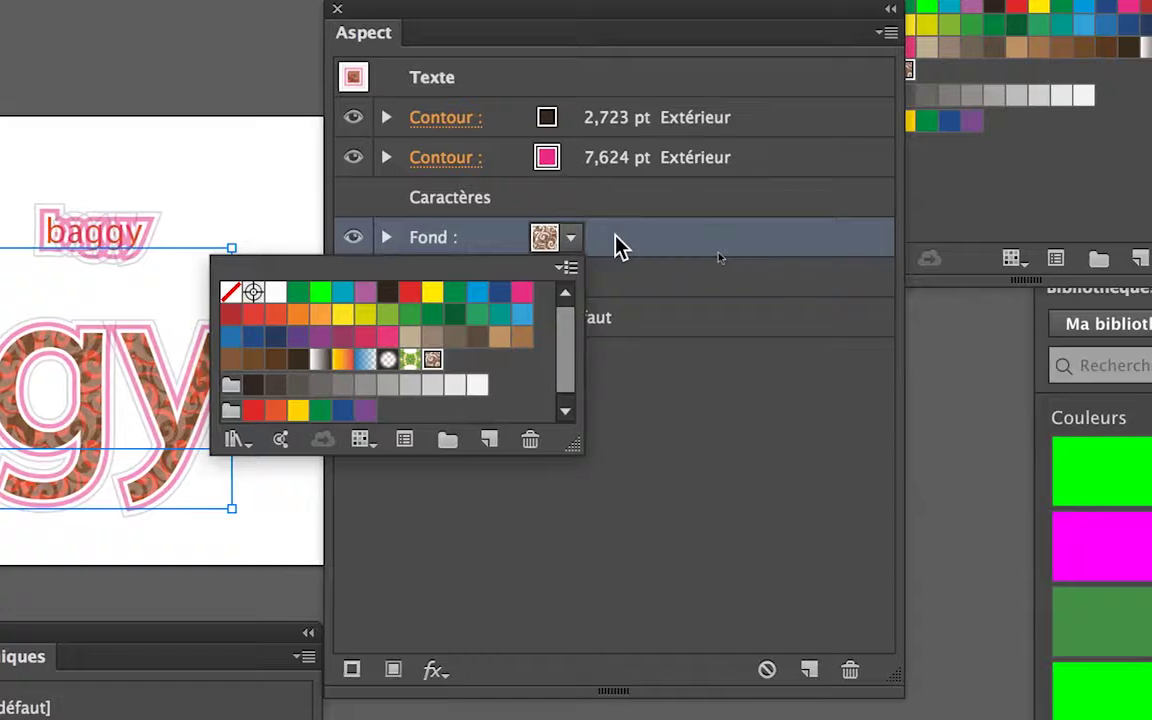
{"action": "left_click", "coordinate": [726, 176]}
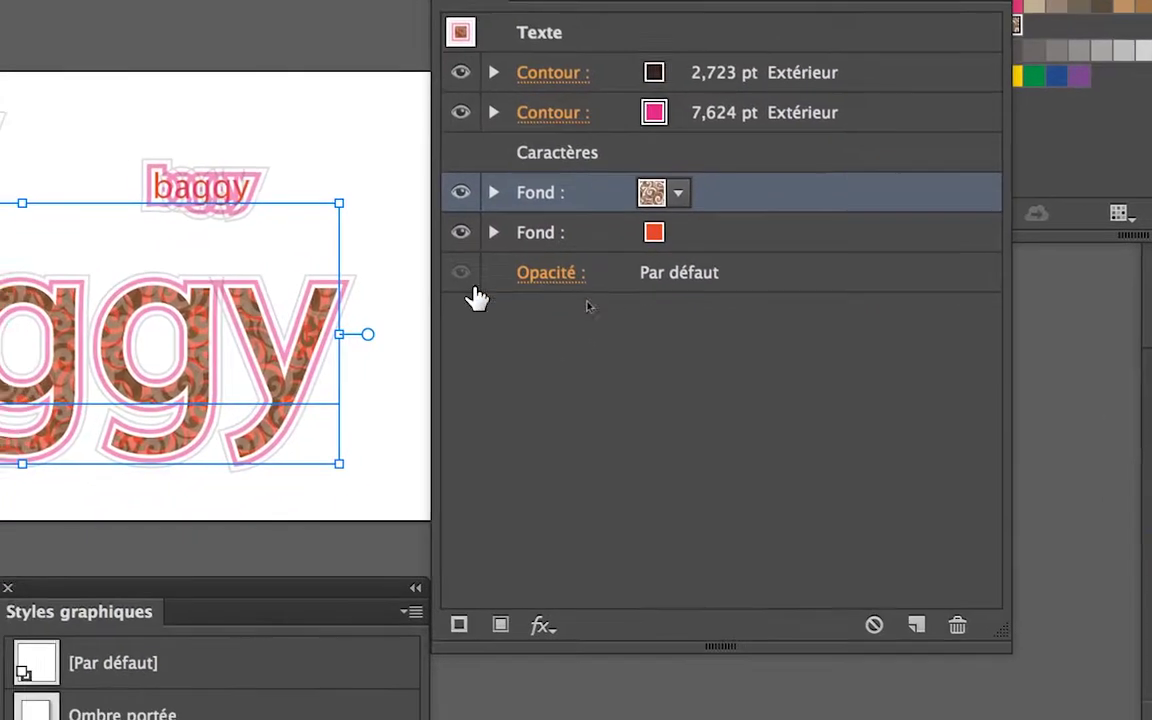
Compare the Feuillage pattern with the Pompadour pattern on the upper fill, looking closely at the letter y.
{"action": "double_click", "coordinate": [155, 418]}
{"action": "scroll", "coordinate": [455, 308], "scroll_direction": "up", "scroll_amount": 10}
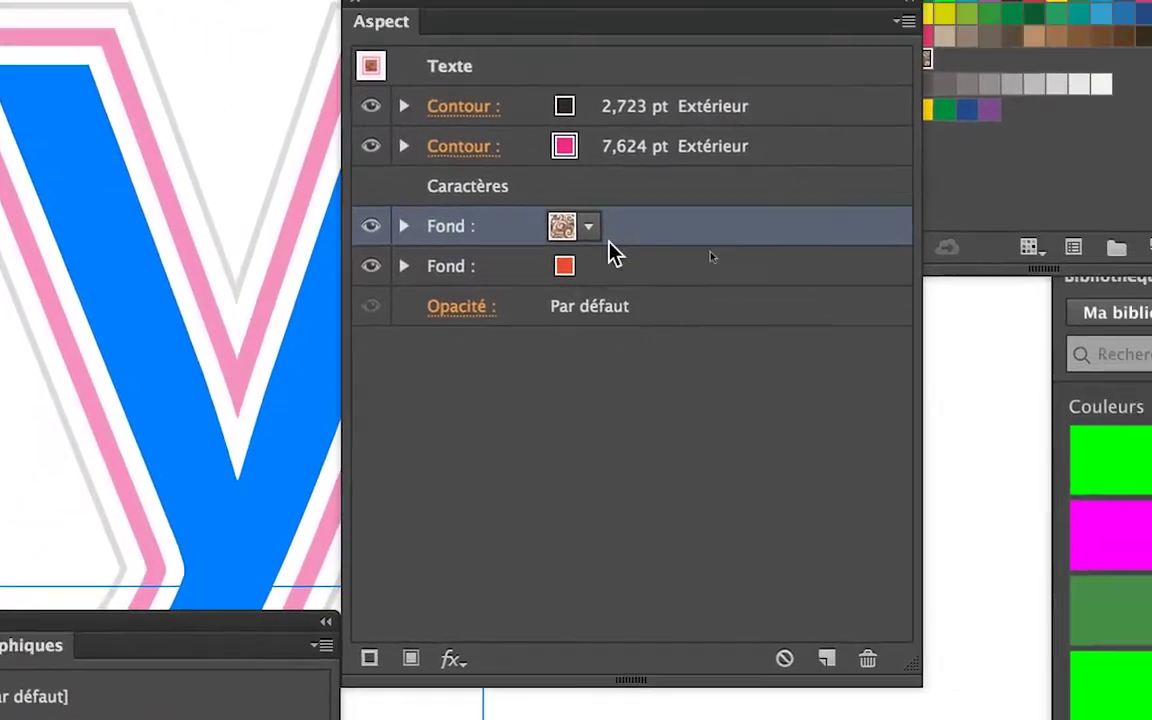
{"action": "key", "text": "Escape"}
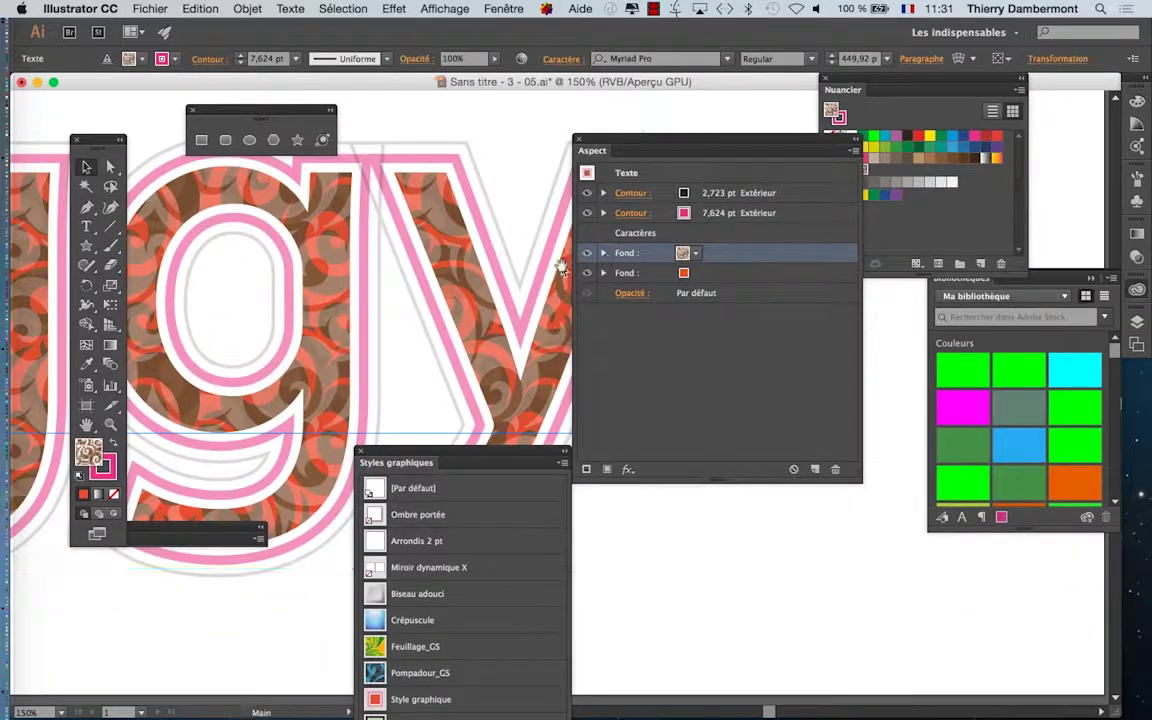
{"action": "left_click_drag", "start_coordinate": [562, 268], "coordinate": [405, 277]}
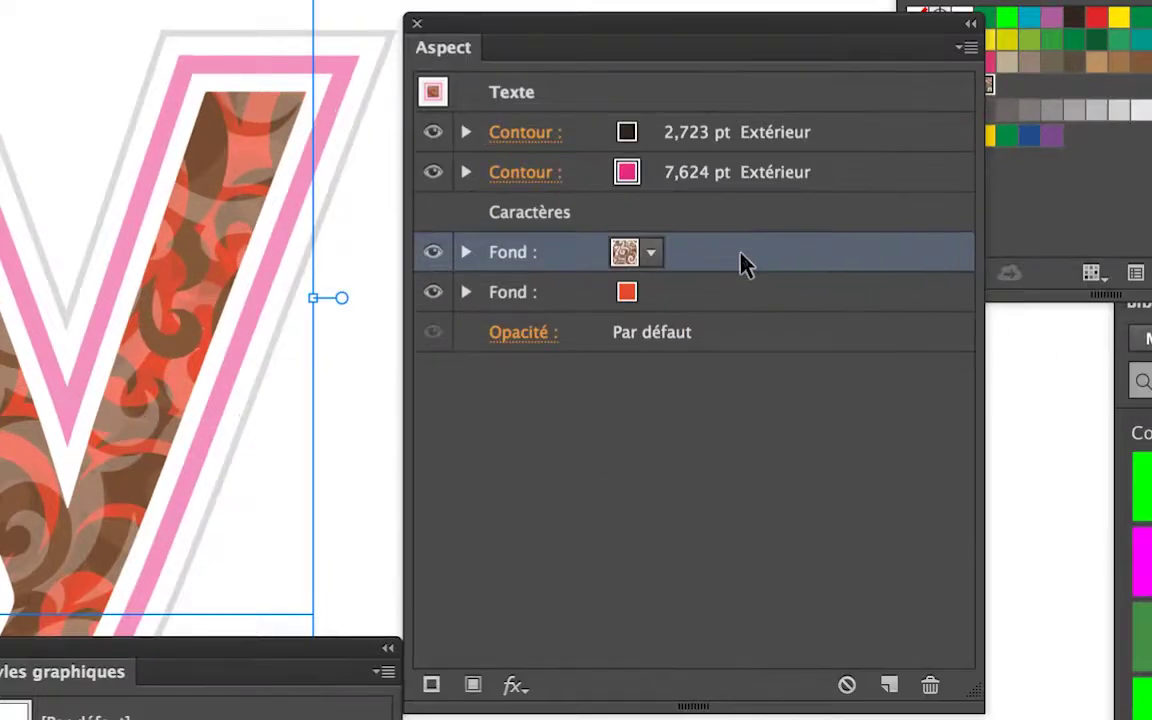
{"action": "left_click", "coordinate": [703, 254]}
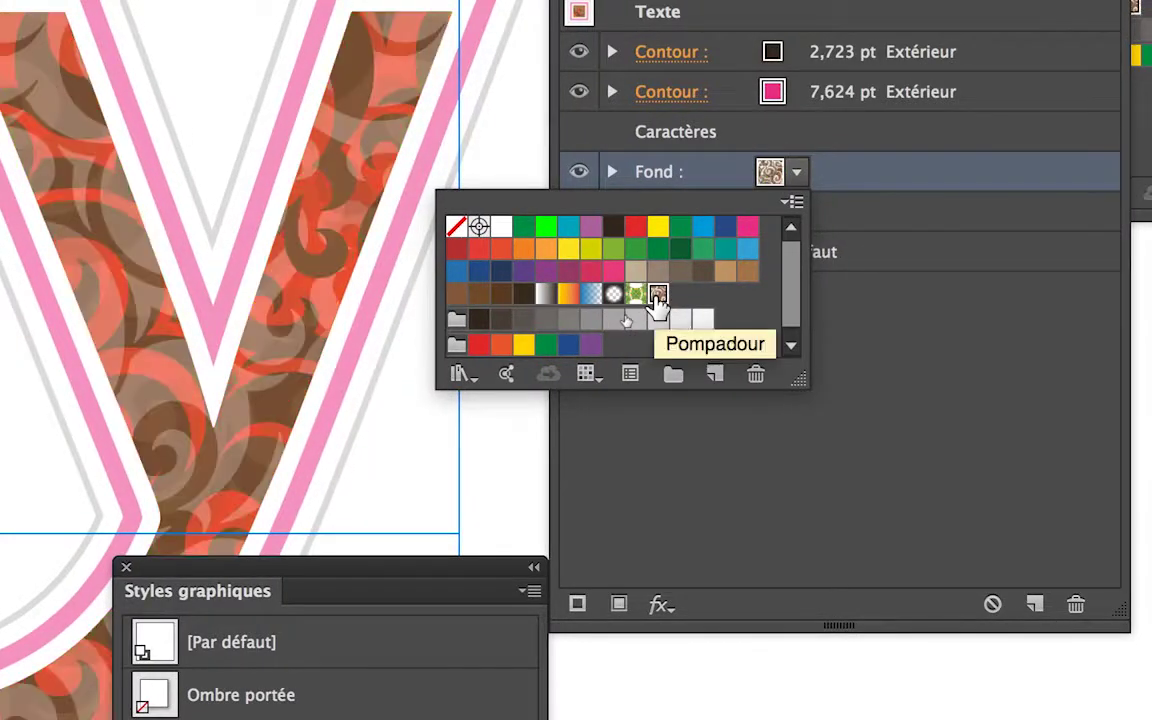
{"action": "left_click", "coordinate": [638, 296]}
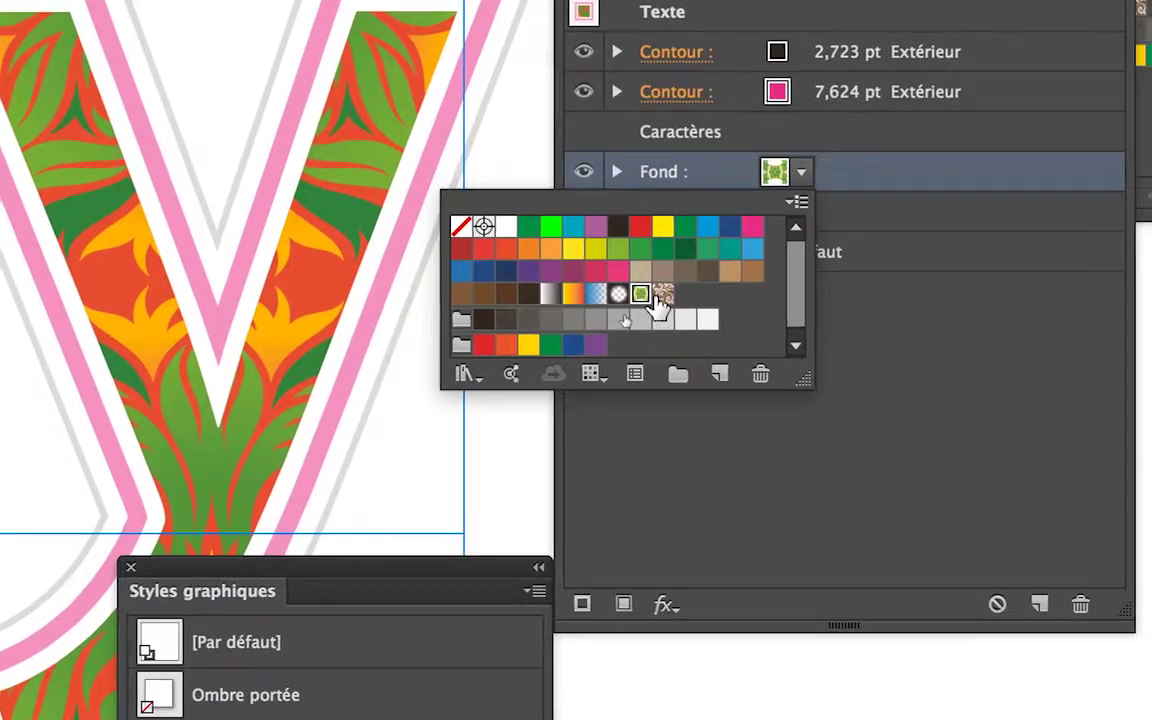
{"action": "left_click", "coordinate": [874, 301]}
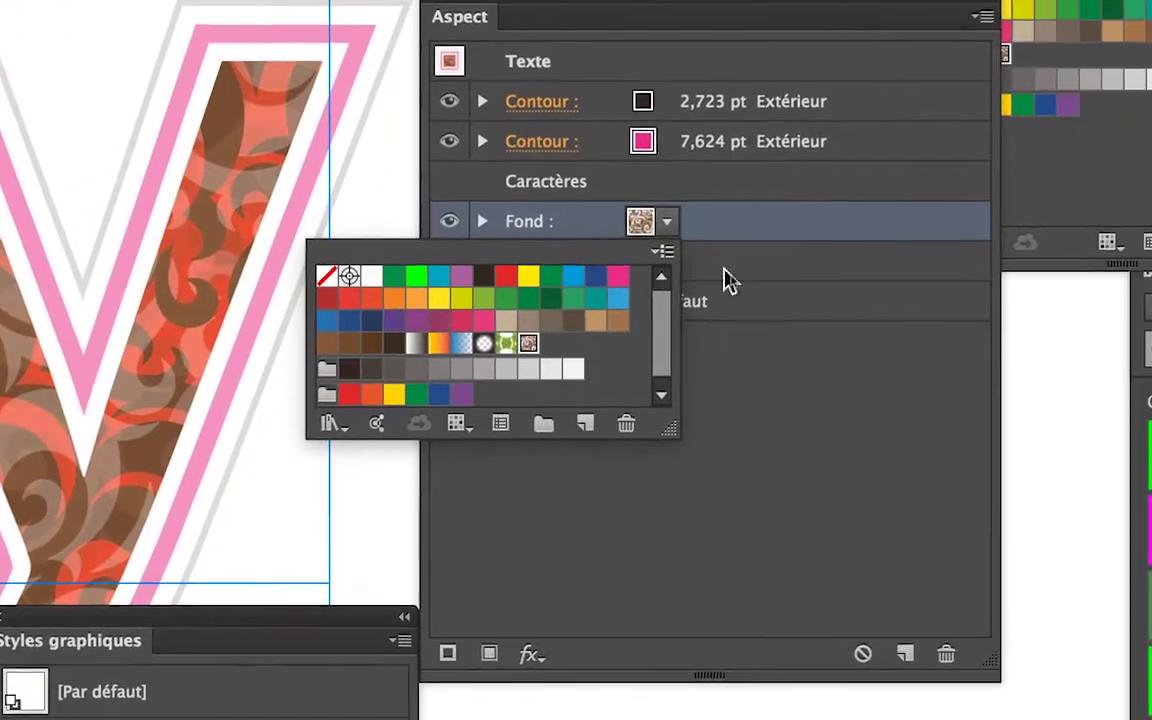
Change the lower fill of the large text to the Bleu CMJN swatch.
{"action": "key", "text": "super+slash"}
{"action": "left_click", "coordinate": [802, 222]}
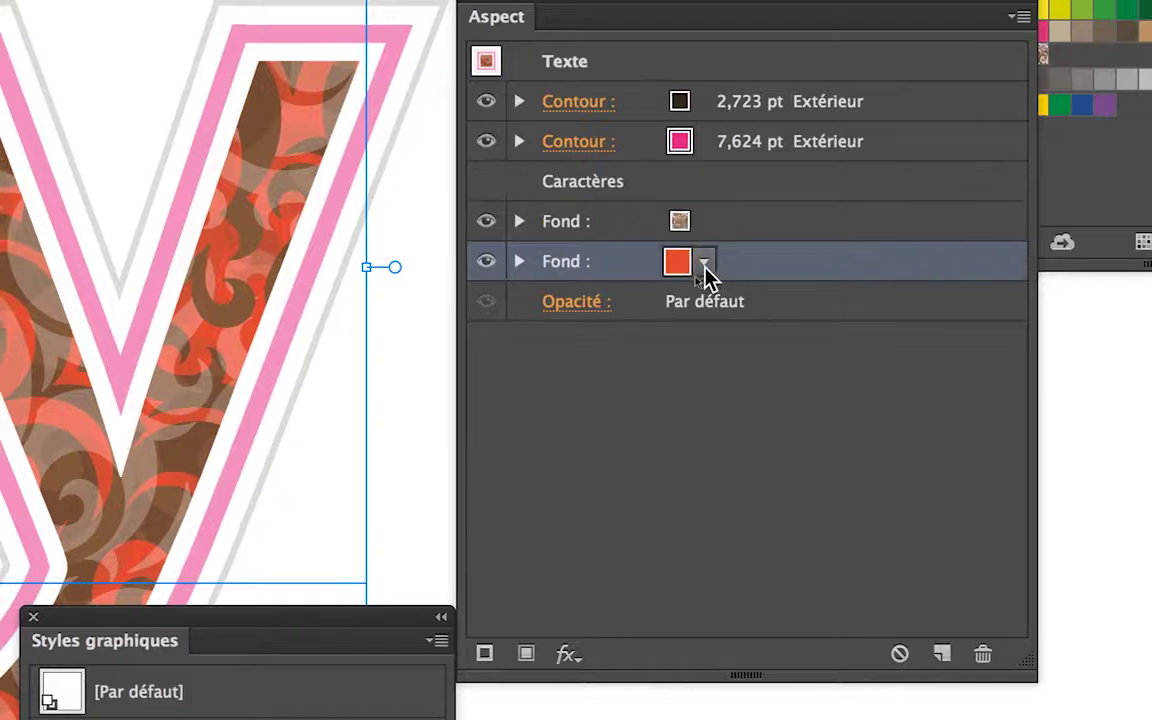
{"action": "left_click", "coordinate": [704, 263]}
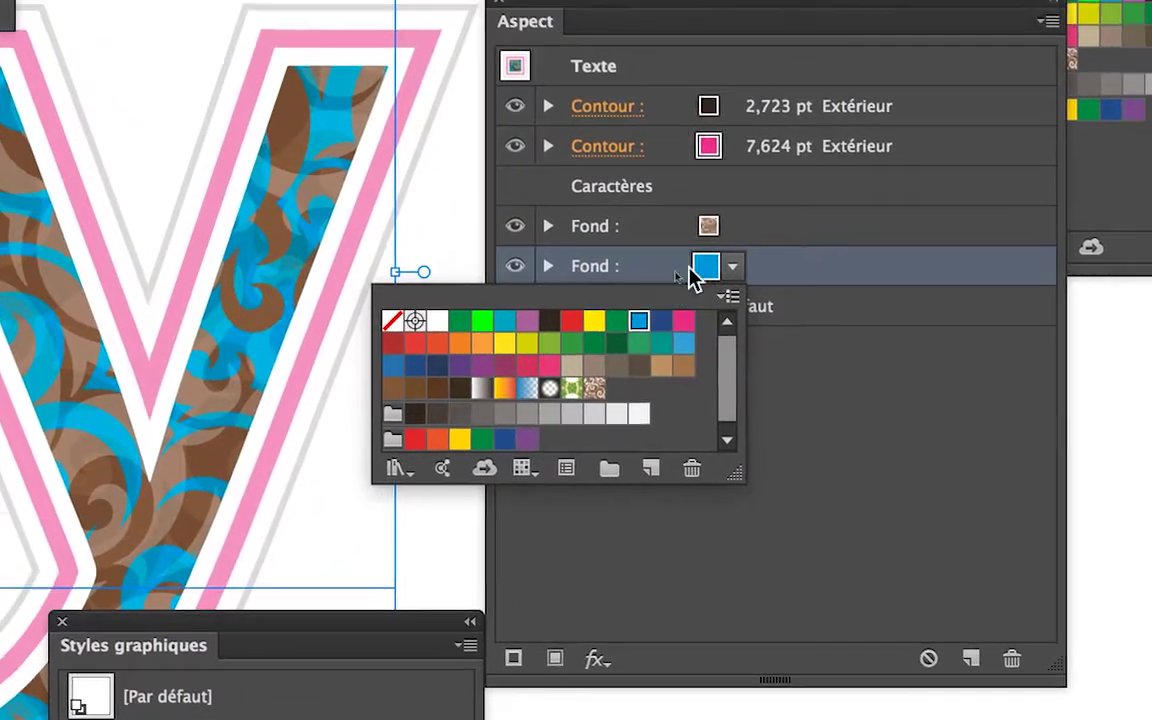
{"action": "left_click", "coordinate": [758, 228]}
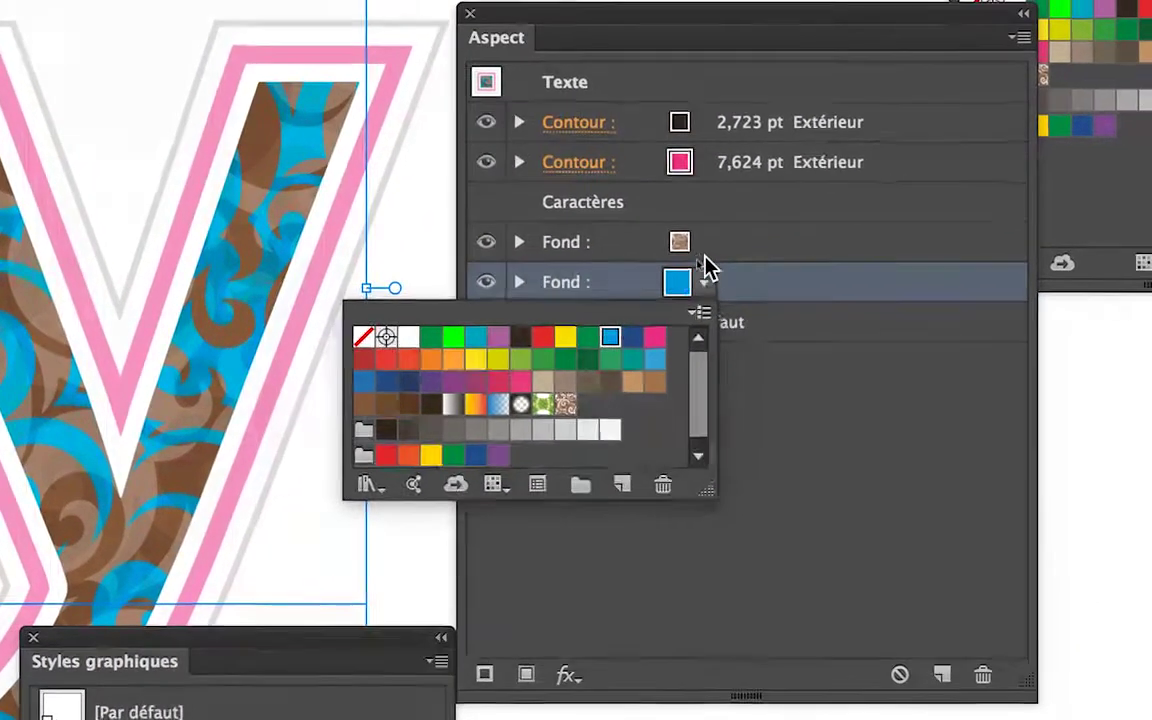
Apply the Feuillage pattern swatch to the upper fill of the large text.
{"action": "left_click", "coordinate": [706, 258]}
{"action": "left_click", "coordinate": [708, 259]}
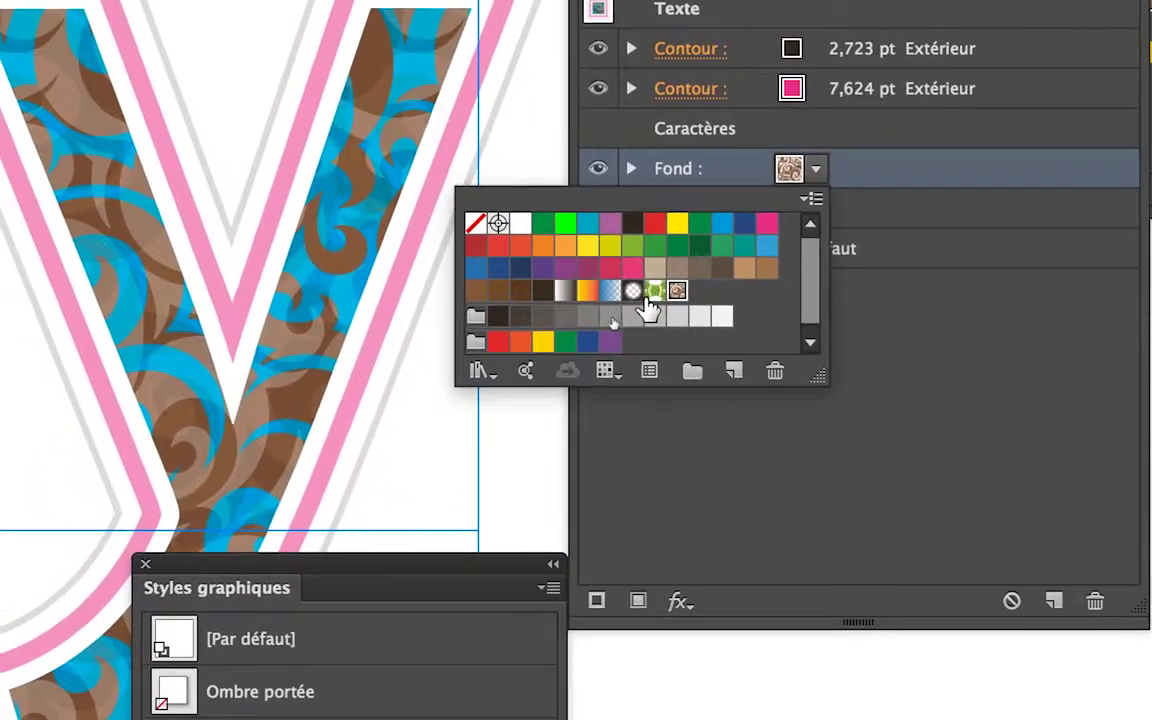
{"action": "left_click", "coordinate": [652, 306]}
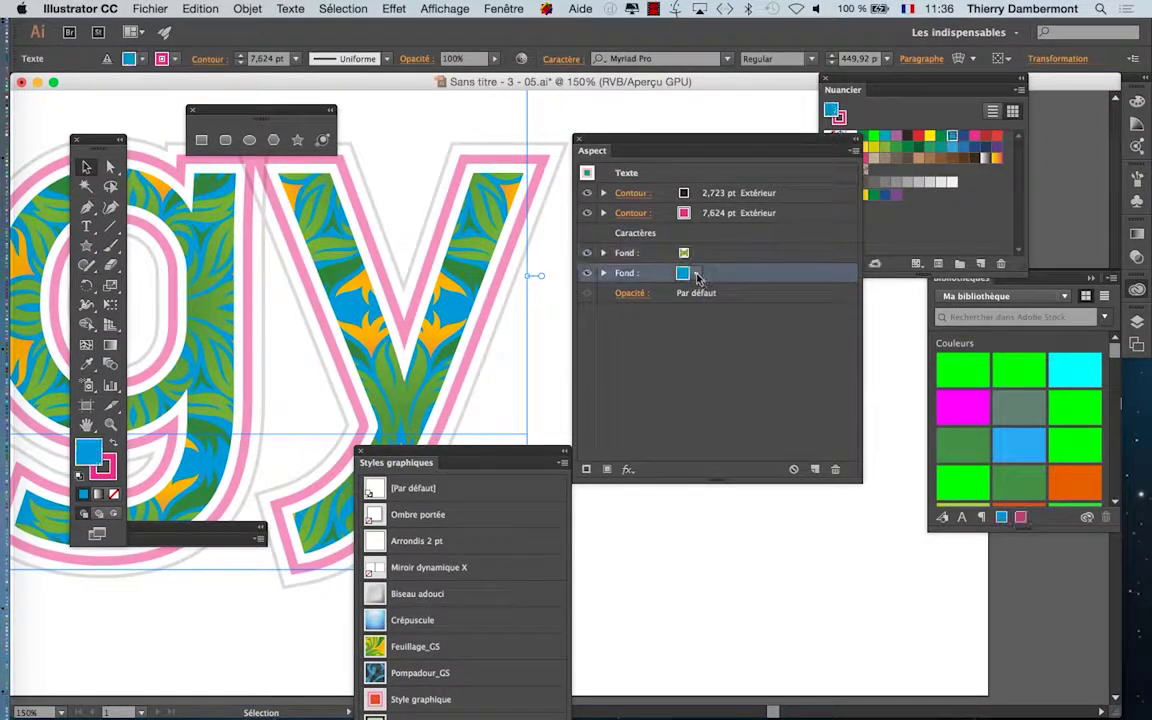
Try black as the lower fill colour beneath the Feuillage pattern, undoing and redoing the change.
{"action": "left_click", "coordinate": [697, 277]}
{"action": "left_click", "coordinate": [604, 302]}
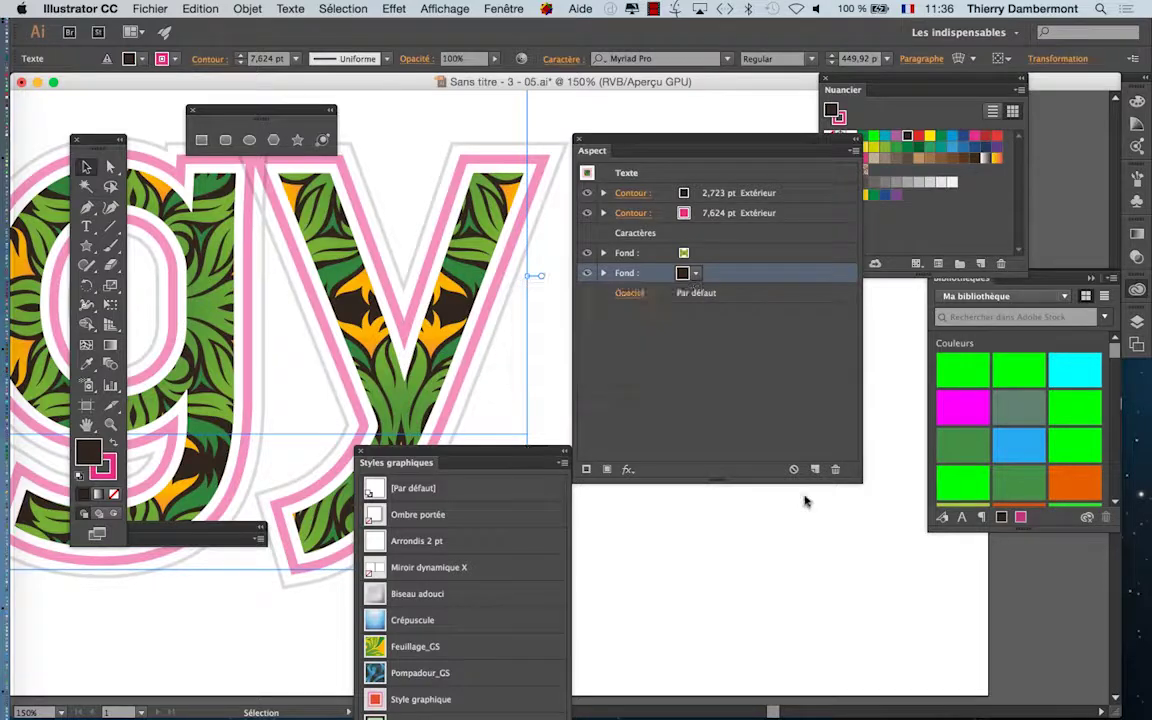
{"action": "key", "text": "super+z"}
{"action": "key", "text": "super+shift+z"}
Move the Styles graphiques panel off the lettering and set the lower fill to dark blue after trying green and Bleu CMJN.
{"action": "left_click_drag", "start_coordinate": [517, 458], "coordinate": [808, 348]}
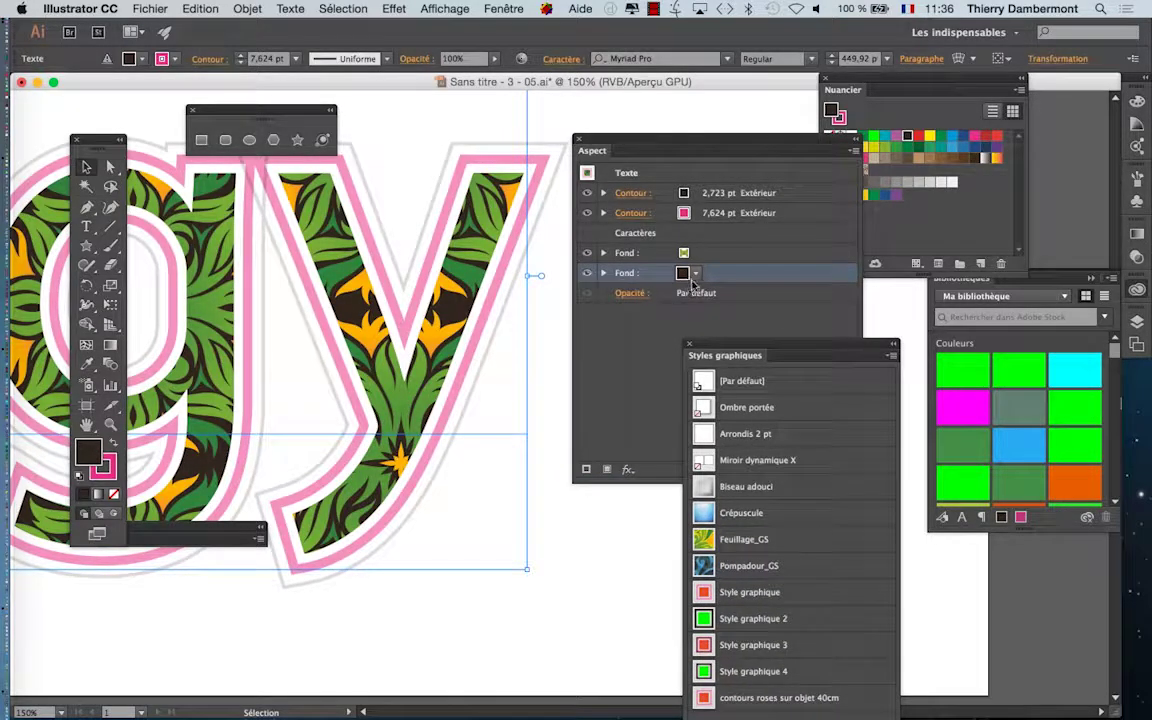
{"action": "left_click", "coordinate": [695, 274]}
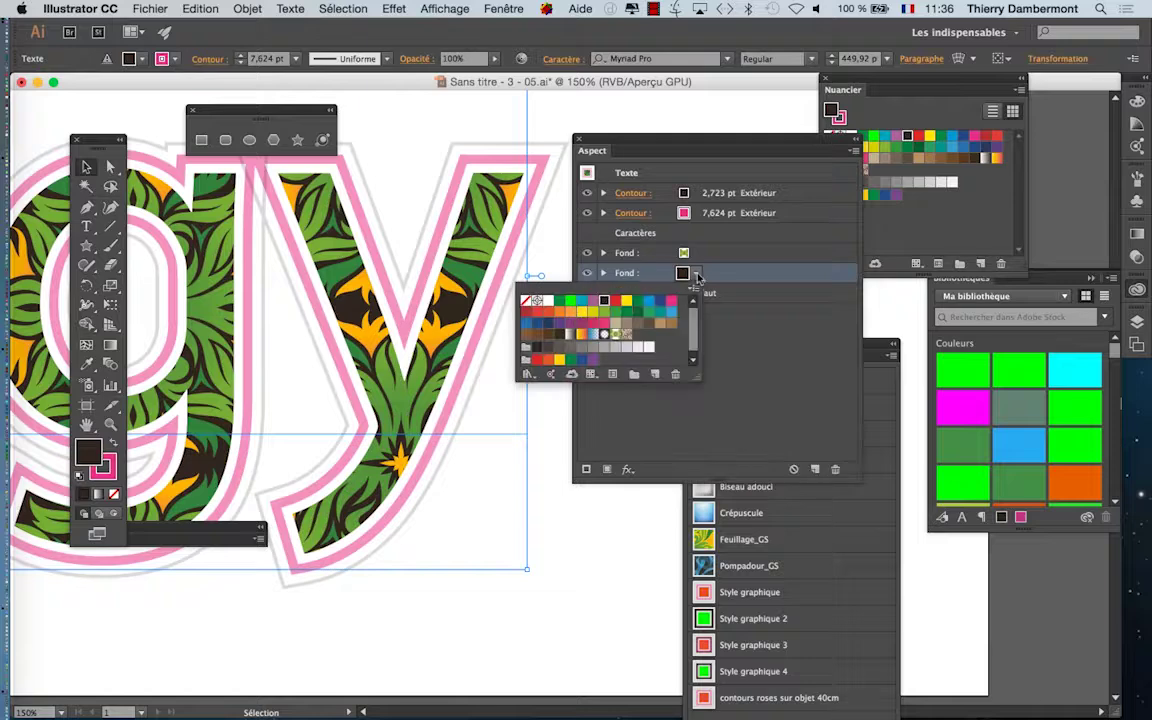
{"action": "left_click", "coordinate": [619, 304]}
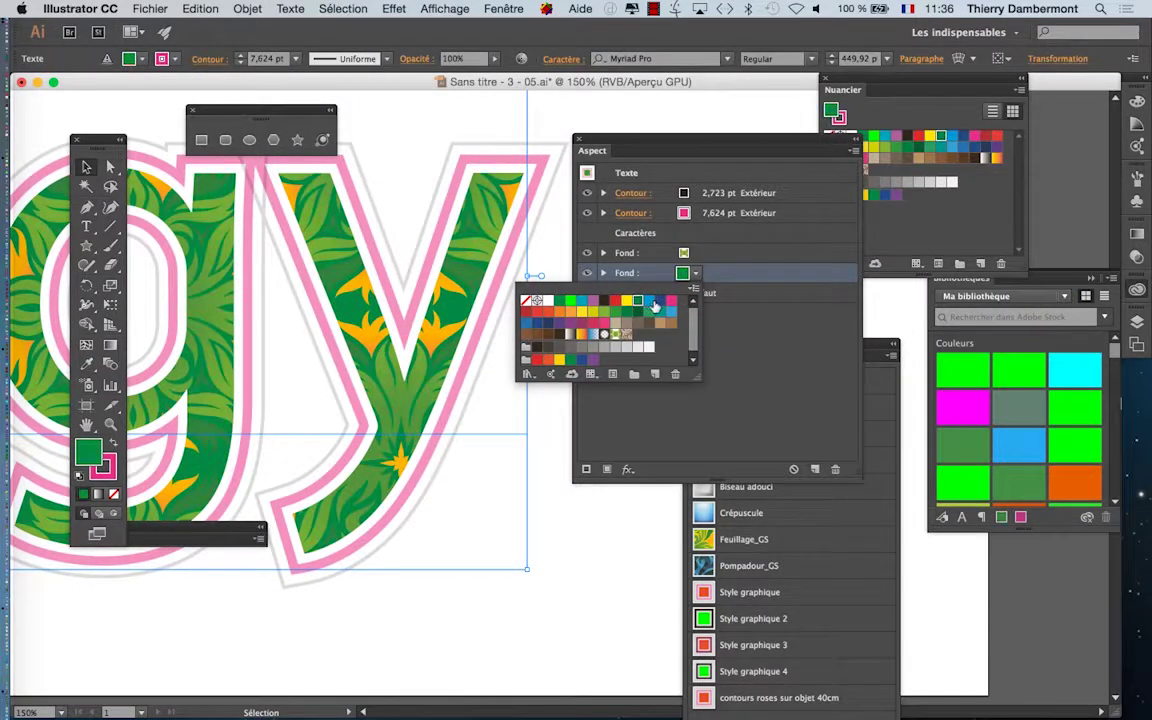
{"action": "left_click", "coordinate": [650, 302]}
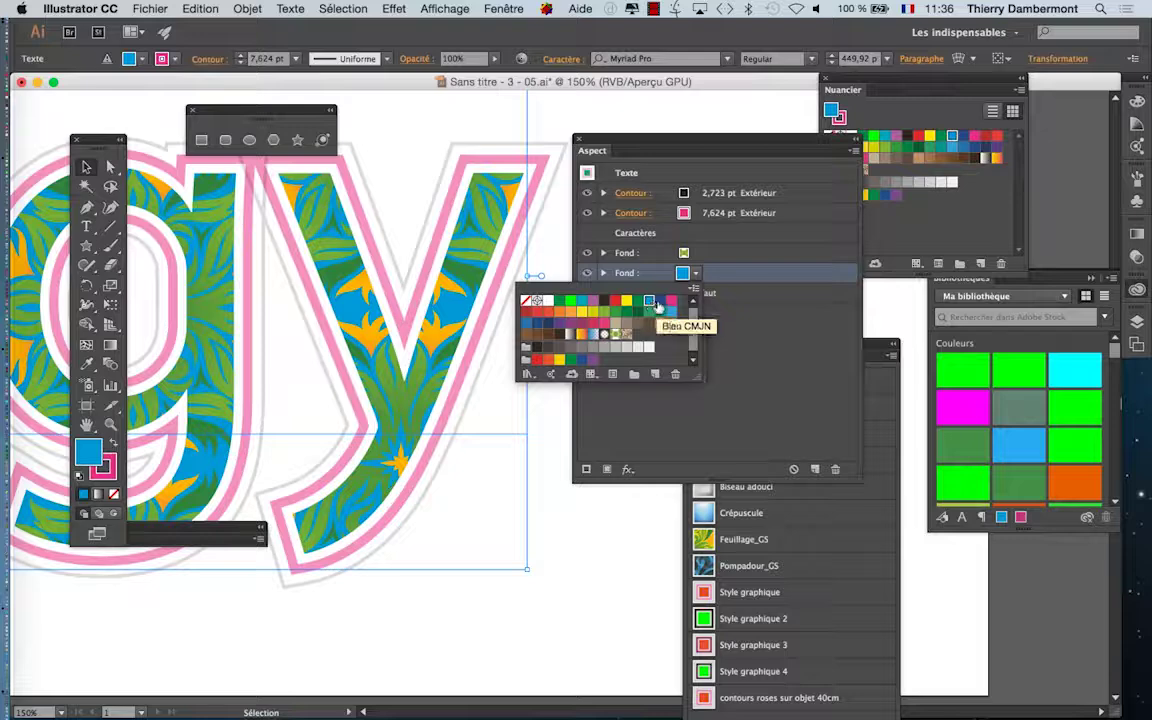
{"action": "left_click", "coordinate": [659, 303]}
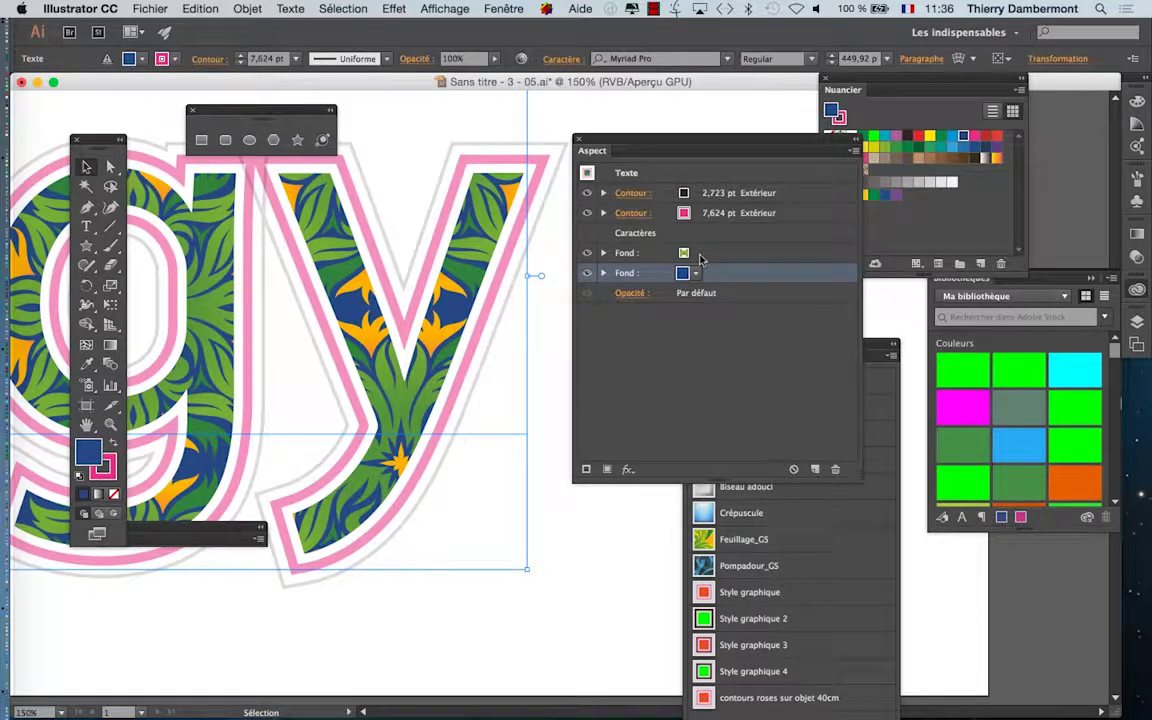
Expand the upper Feuillage fill's attributes and view its opacity options.
{"action": "left_click", "coordinate": [698, 256]}
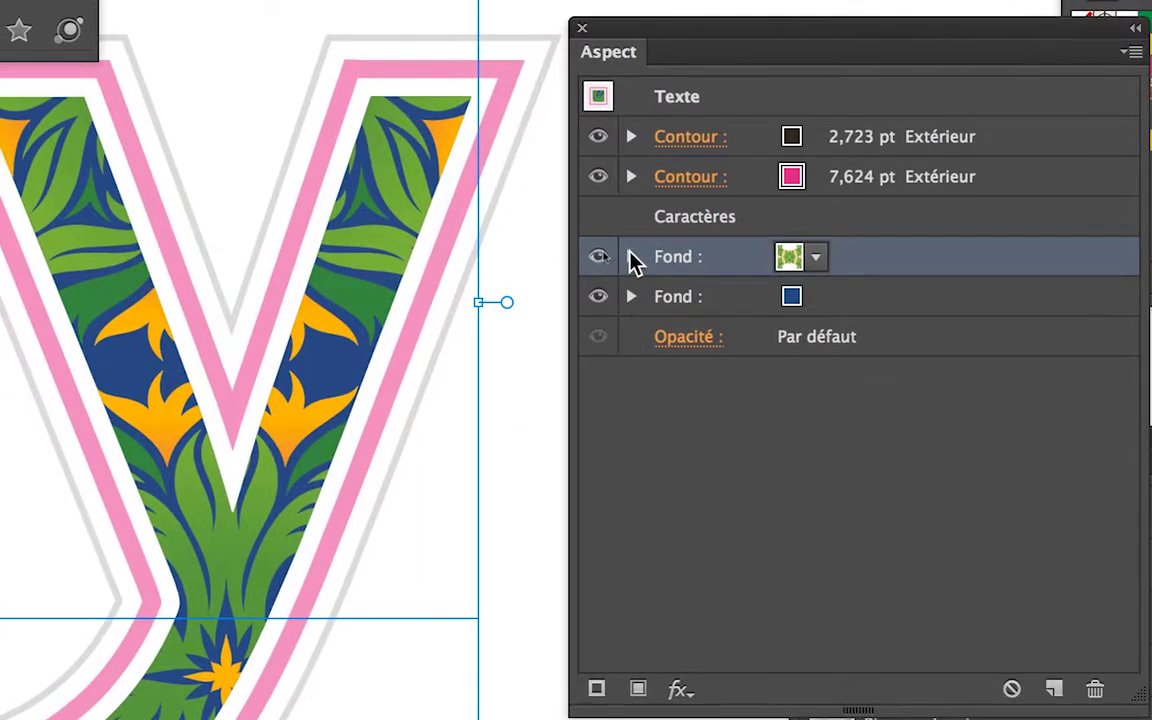
{"action": "left_click", "coordinate": [508, 250]}
{"action": "left_click", "coordinate": [703, 292]}
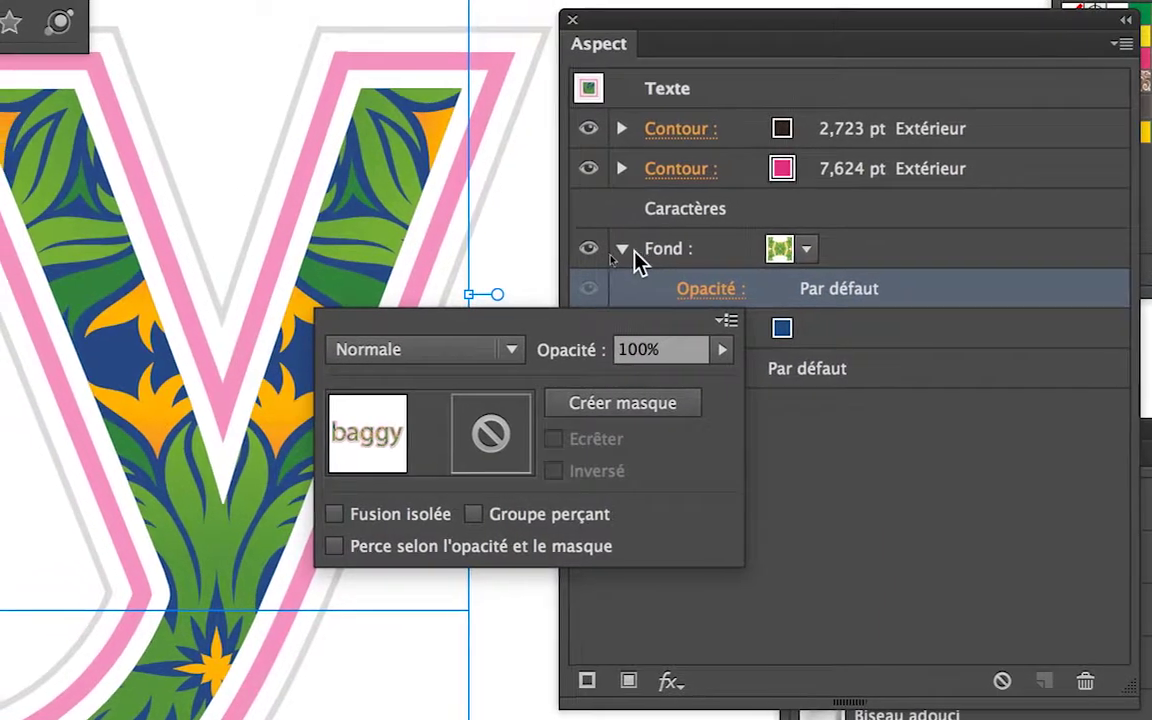
{"action": "left_click", "coordinate": [585, 226]}
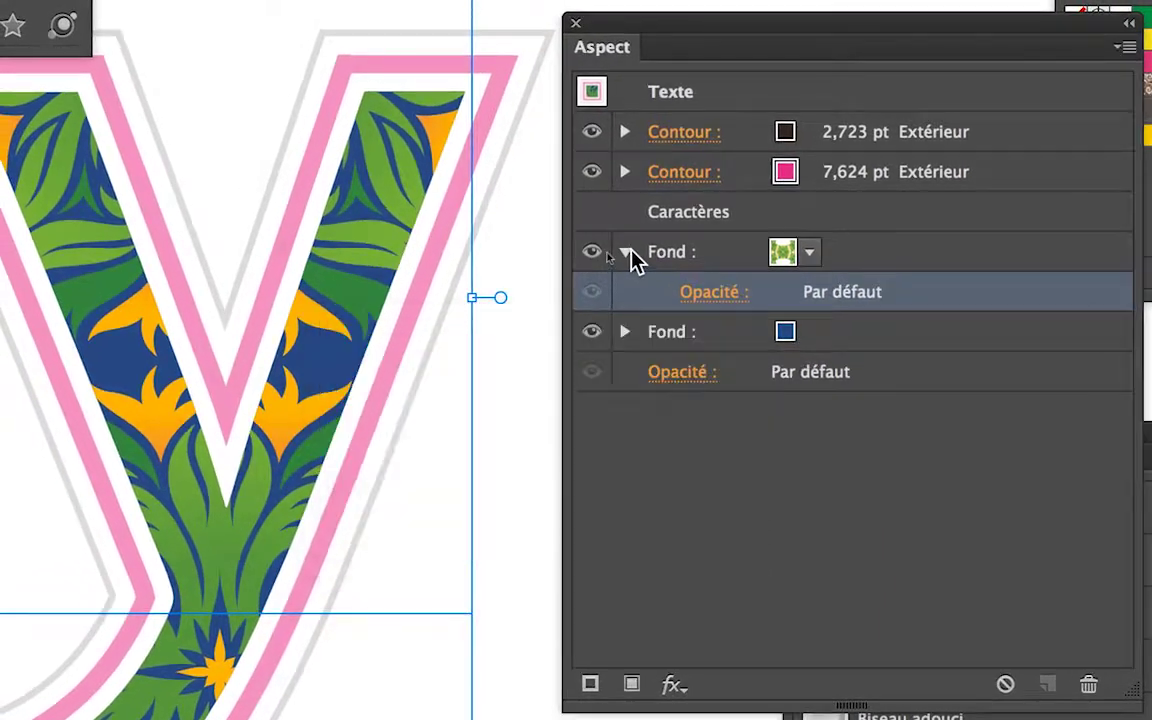
Try opacities of 54%, 31% and 60% on the upper Feuillage fill of the large text.
{"action": "left_click", "coordinate": [628, 251]}
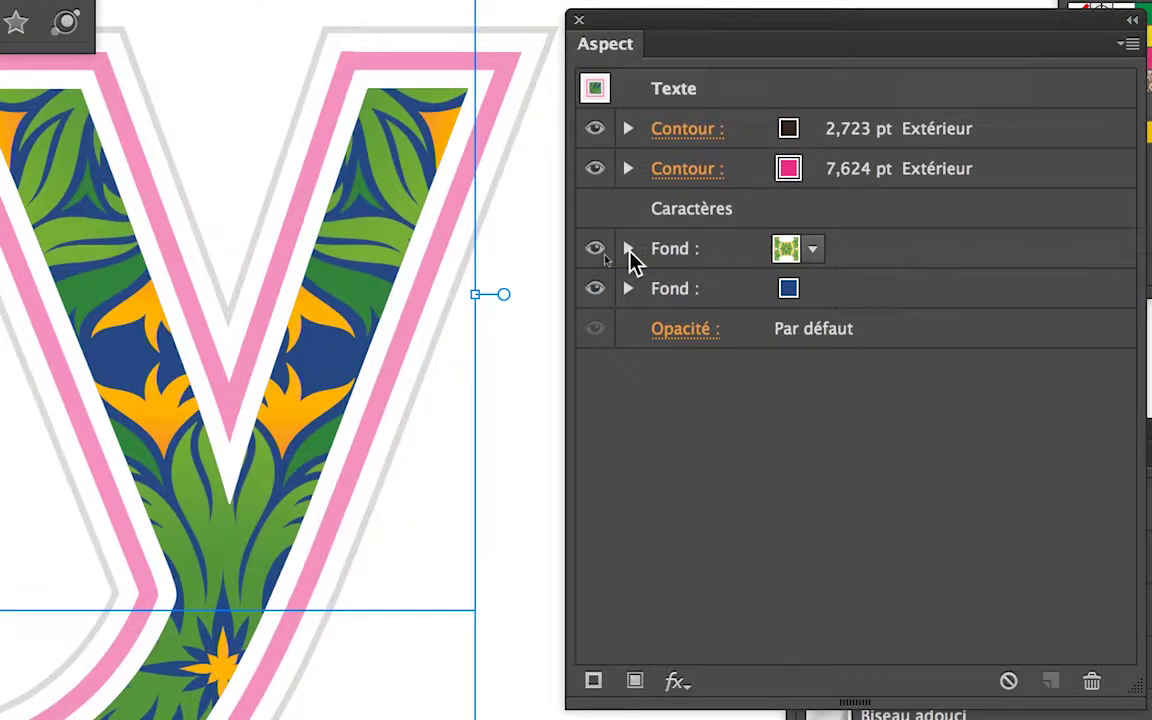
{"action": "left_click", "coordinate": [629, 252]}
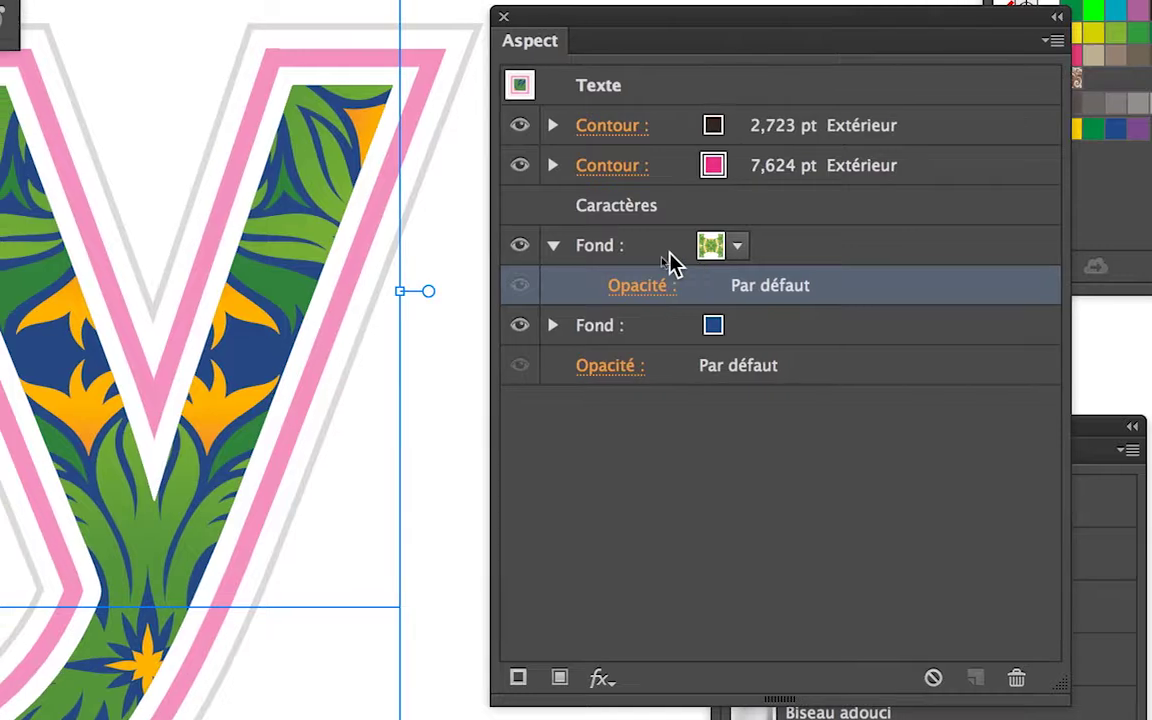
{"action": "left_click", "coordinate": [658, 278]}
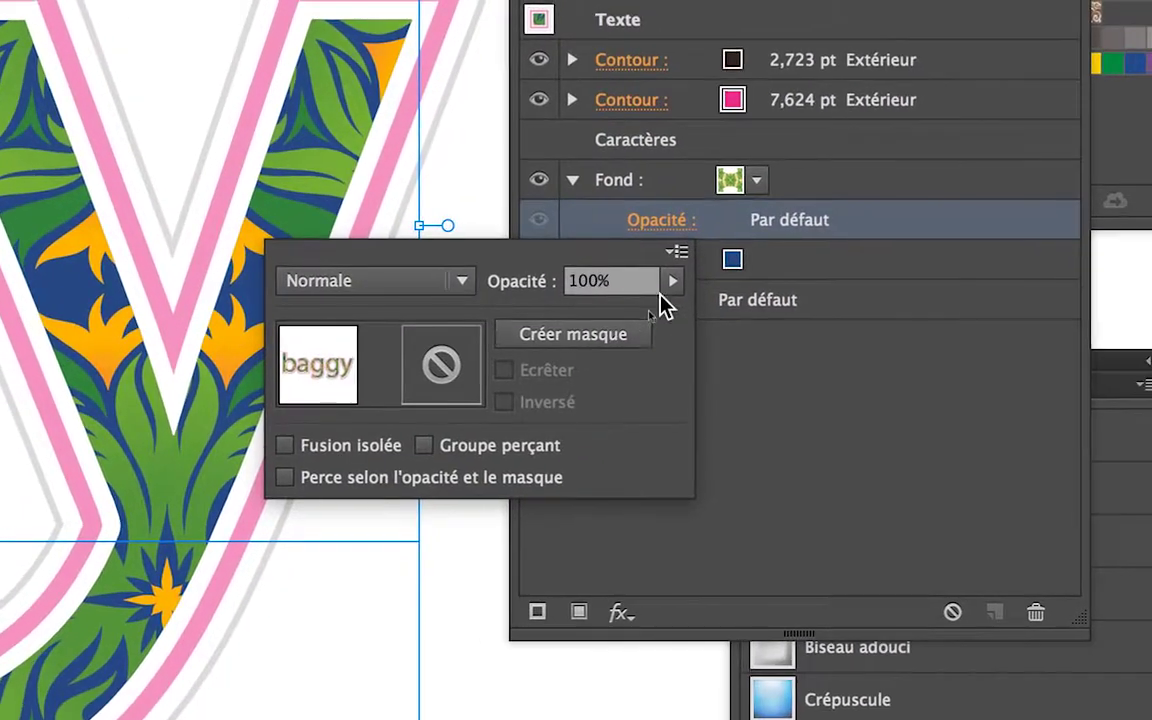
{"action": "left_click", "coordinate": [674, 334]}
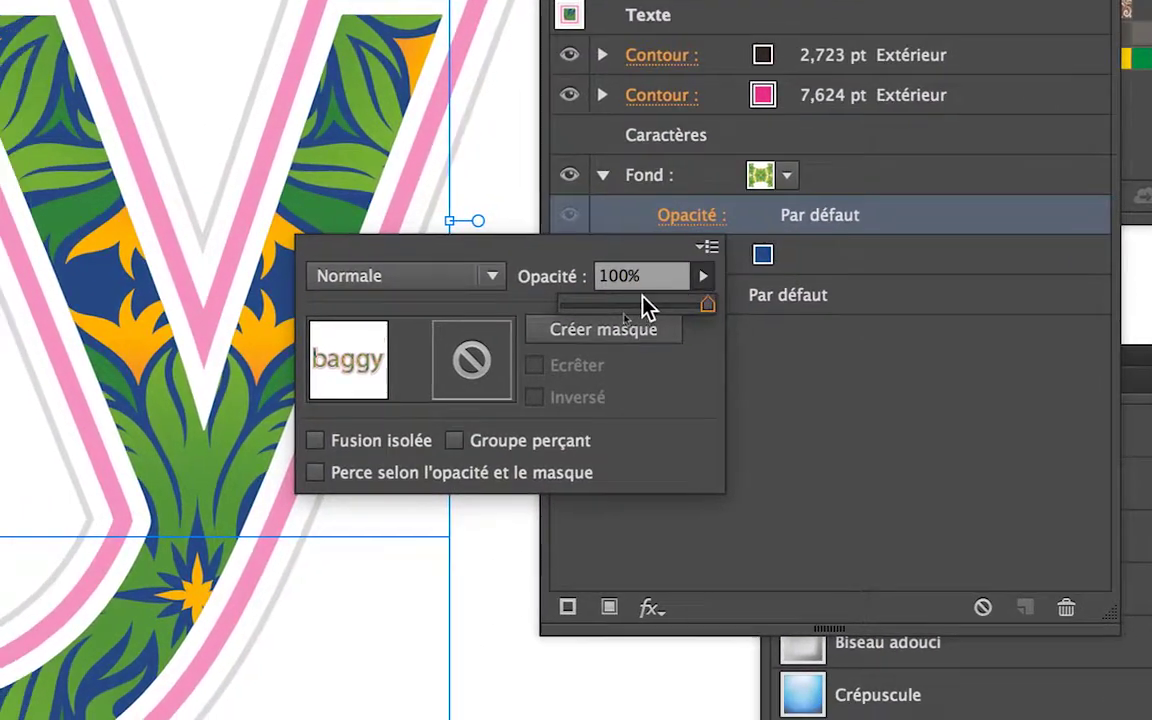
{"action": "left_click", "coordinate": [607, 310]}
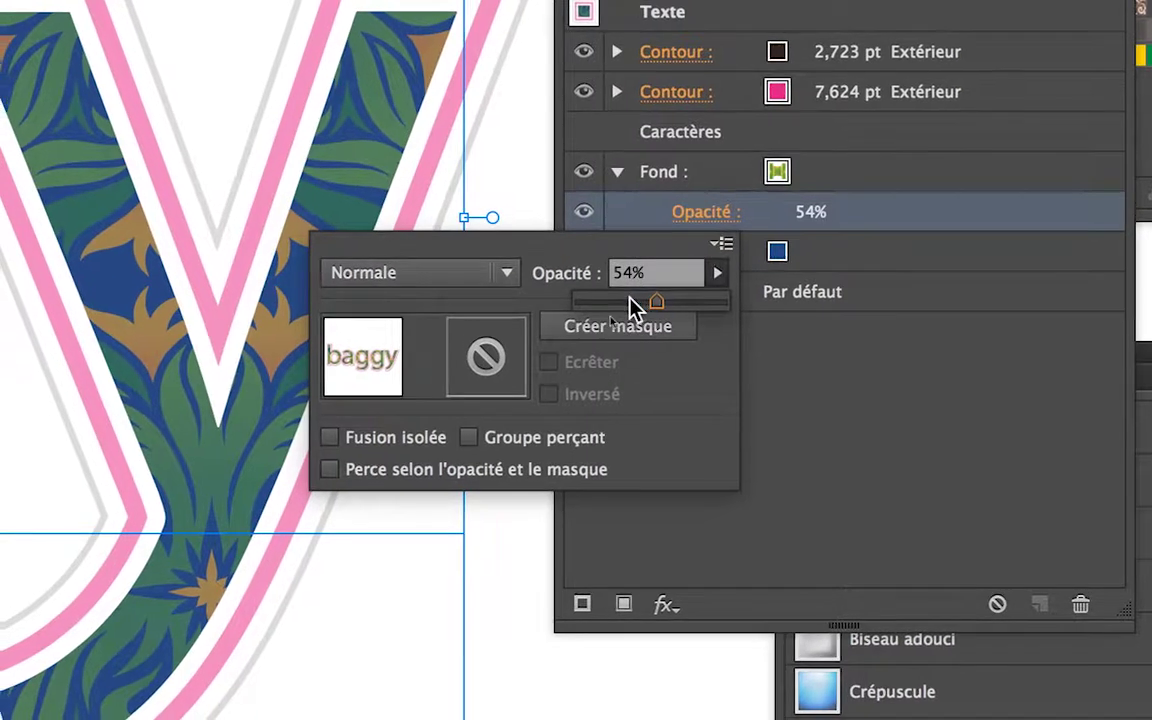
{"action": "mouse_move", "coordinate": [628, 298]}
{"action": "left_mouse_down"}
{"action": "mouse_move", "coordinate": [598, 298]}
{"action": "mouse_move", "coordinate": [633, 298]}
{"action": "left_mouse_up"}
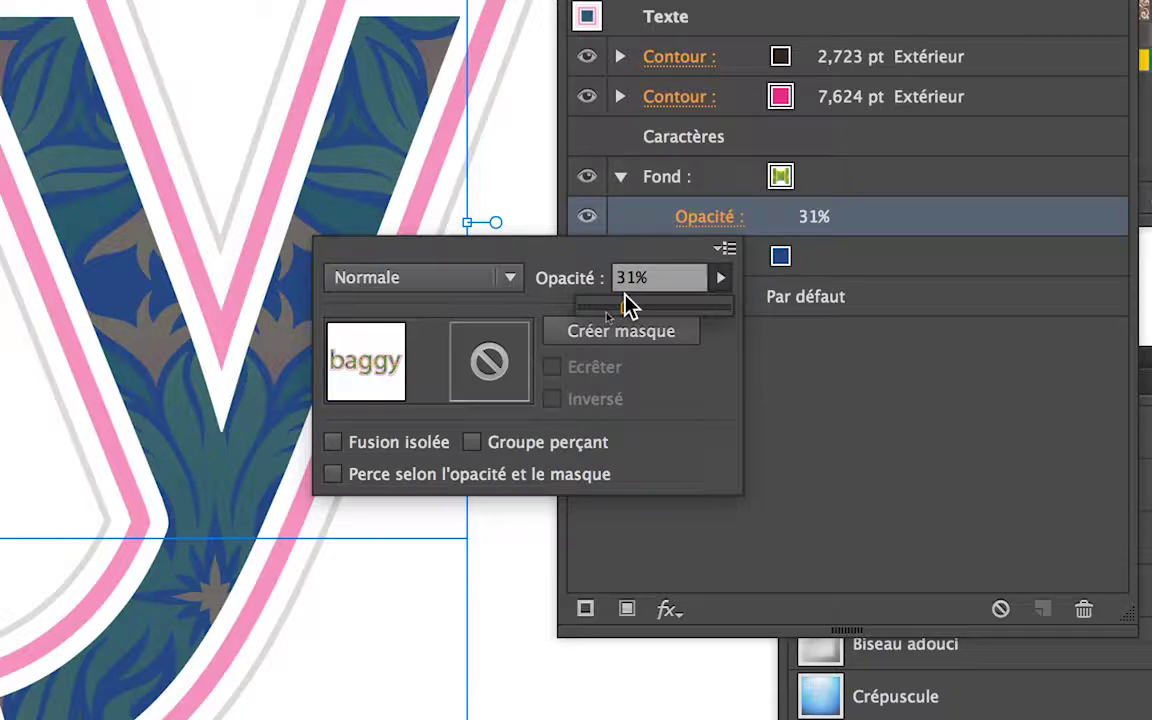
{"action": "left_click_drag", "start_coordinate": [632, 298], "coordinate": [605, 300]}
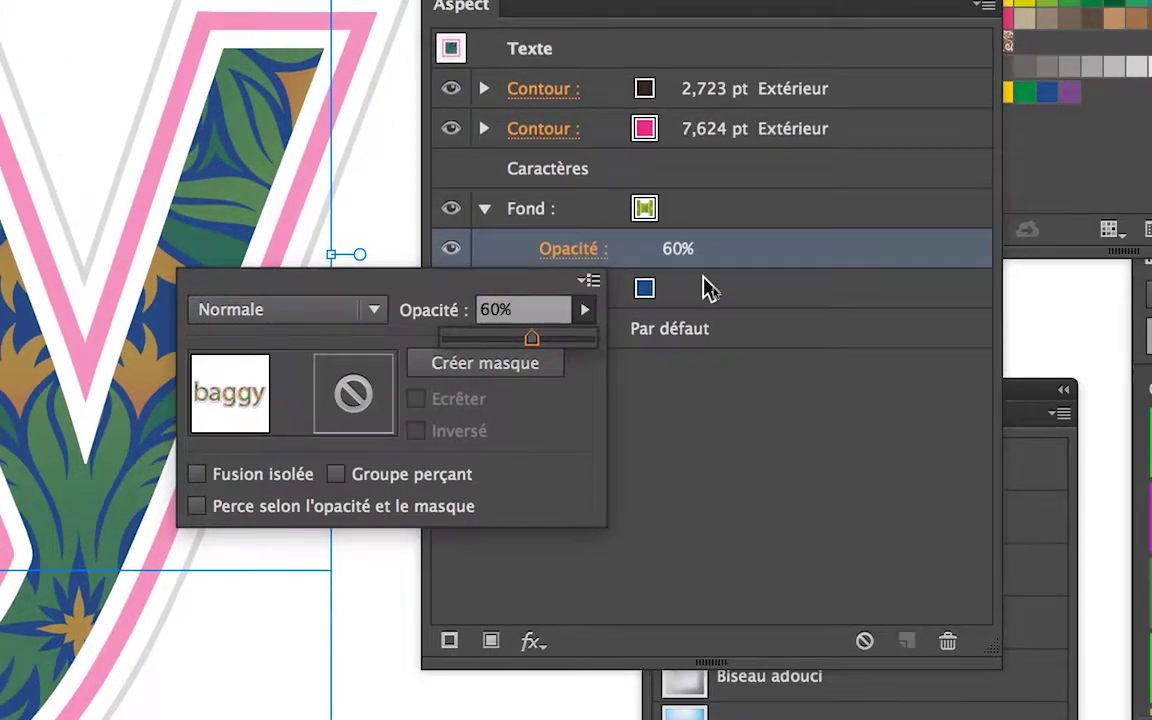
Restore the upper Feuillage fill's opacity to 100%.
{"action": "key", "text": "Tab"}
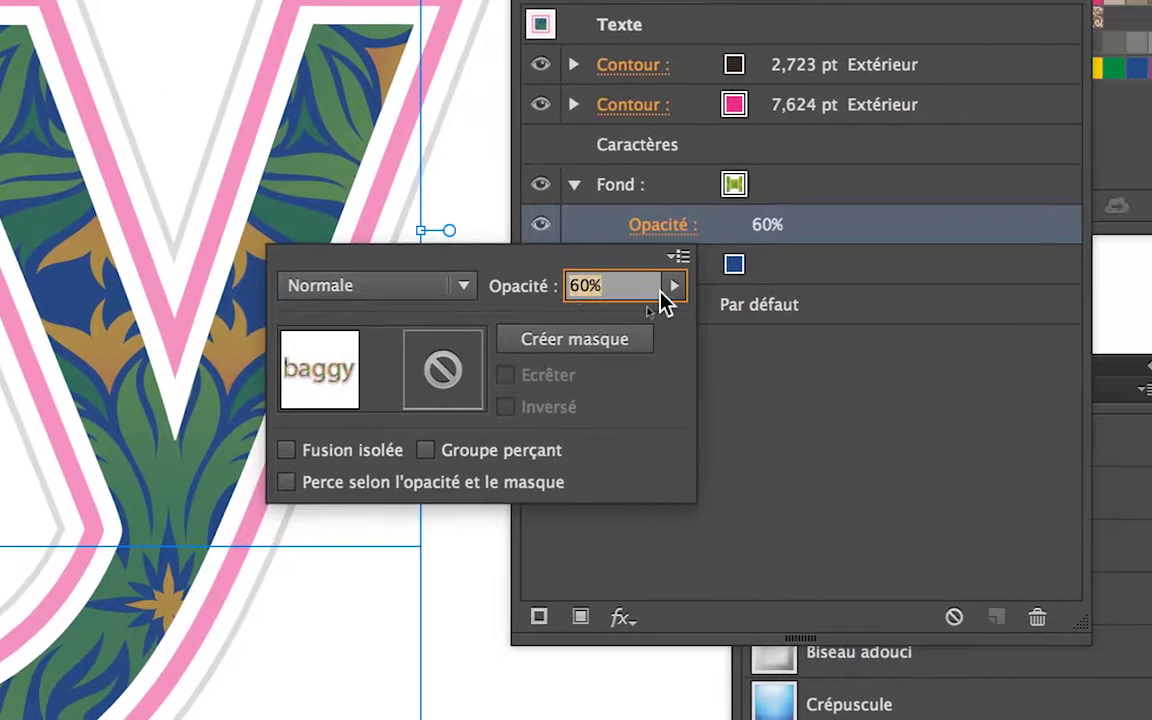
{"action": "left_click", "coordinate": [672, 286]}
{"action": "left_click_drag", "start_coordinate": [658, 296], "coordinate": [670, 306]}
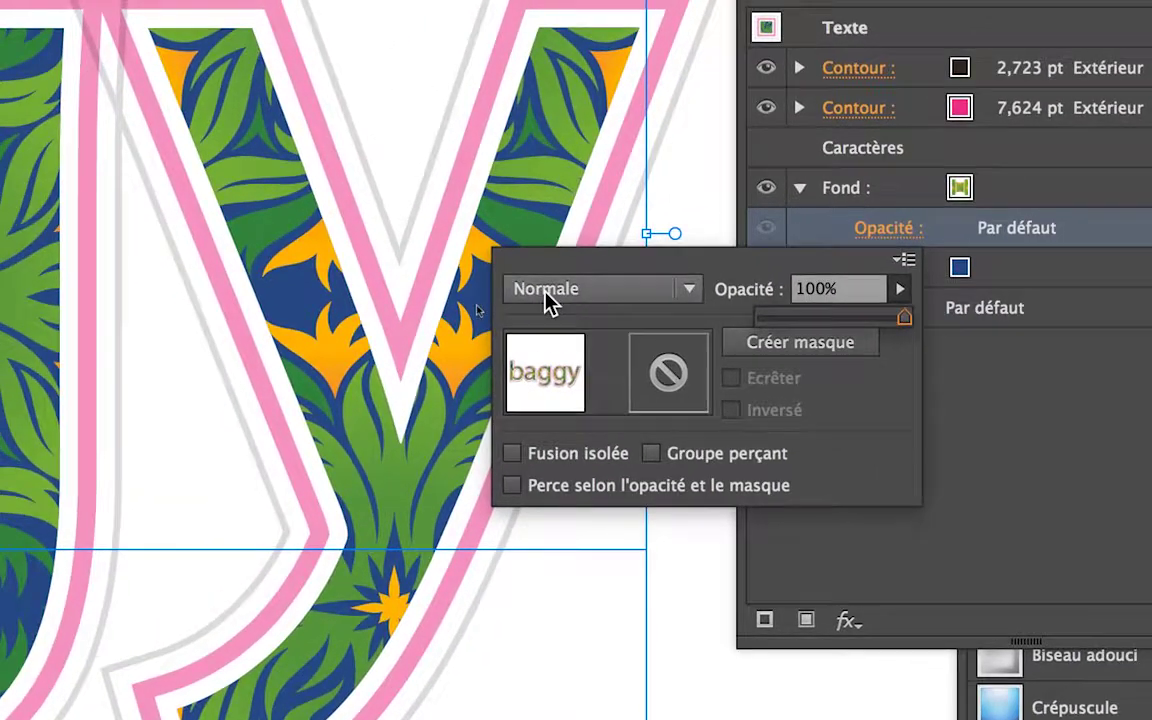
Try other blending modes on the upper Feuillage fill, from Produit through Eclaircir and Densité couleur – to Luminosité.
{"action": "scroll", "coordinate": [546, 292], "scroll_direction": "down", "scroll_amount": 2}
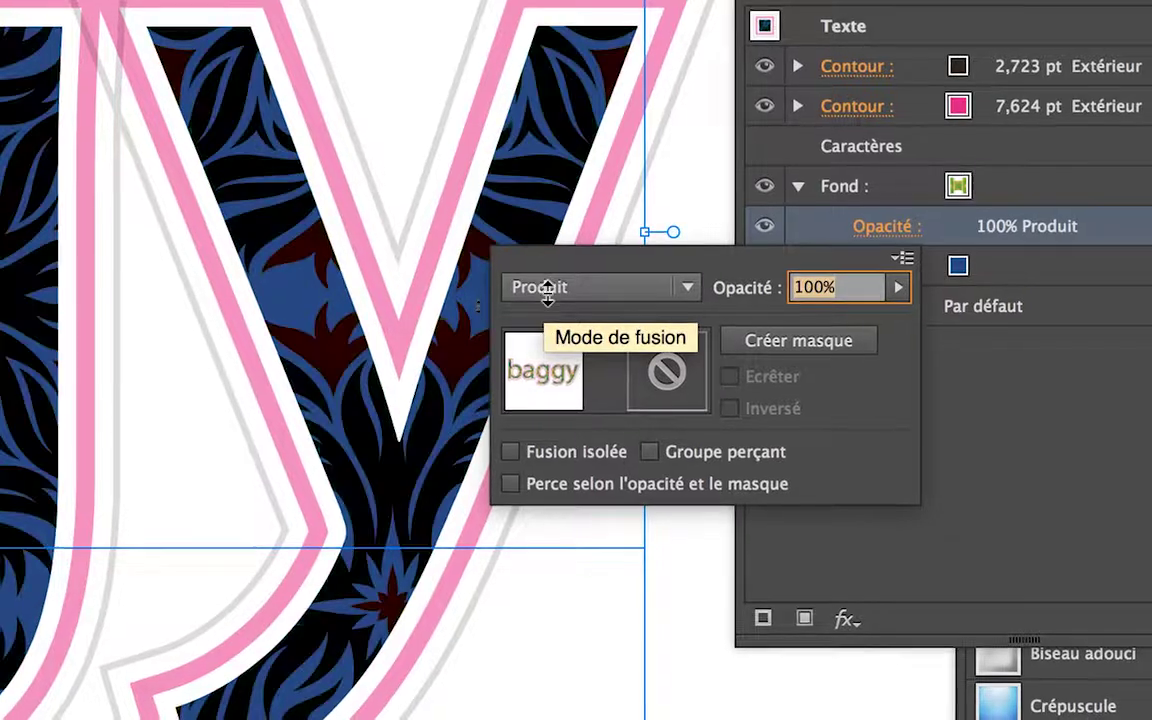
{"action": "scroll", "coordinate": [546, 291], "scroll_direction": "down", "scroll_amount": 2}
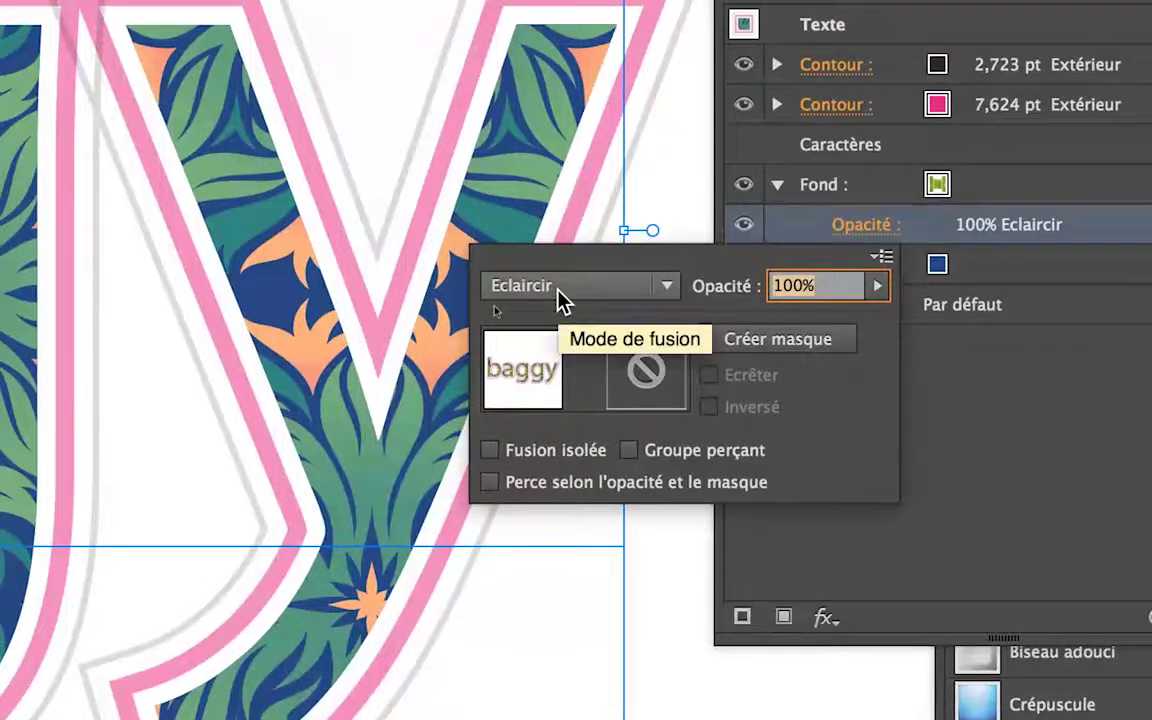
{"action": "scroll", "coordinate": [398, 290], "scroll_direction": "down", "scroll_amount": 1}
{"action": "scroll", "coordinate": [558, 290], "scroll_direction": "up", "scroll_amount": 1}
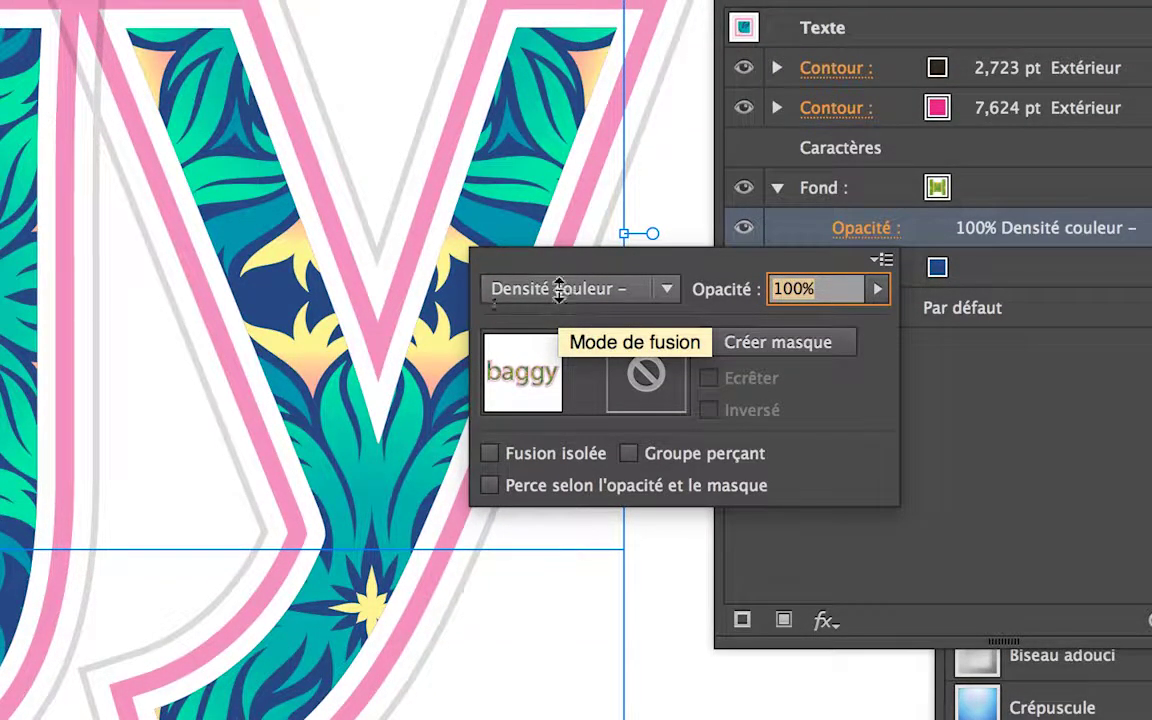
{"action": "scroll", "coordinate": [559, 290], "scroll_direction": "down", "scroll_amount": 4}
{"action": "scroll", "coordinate": [559, 289], "scroll_direction": "down", "scroll_amount": 2}
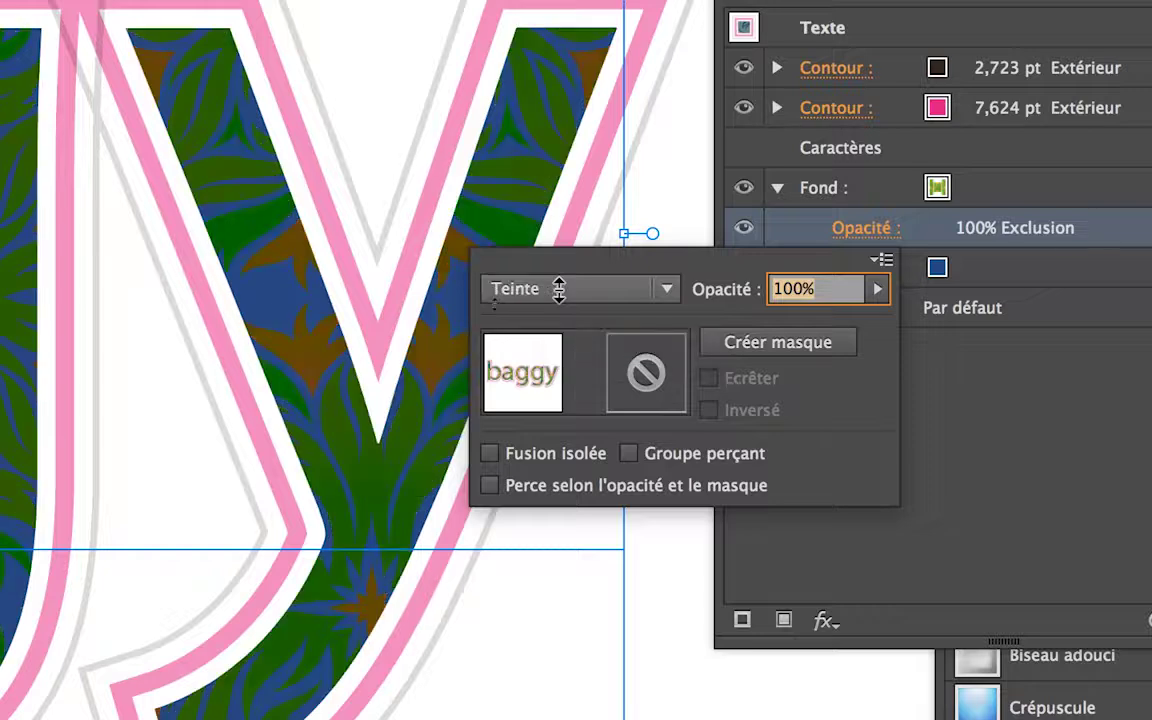
{"action": "scroll", "coordinate": [559, 290], "scroll_direction": "down", "scroll_amount": 2}
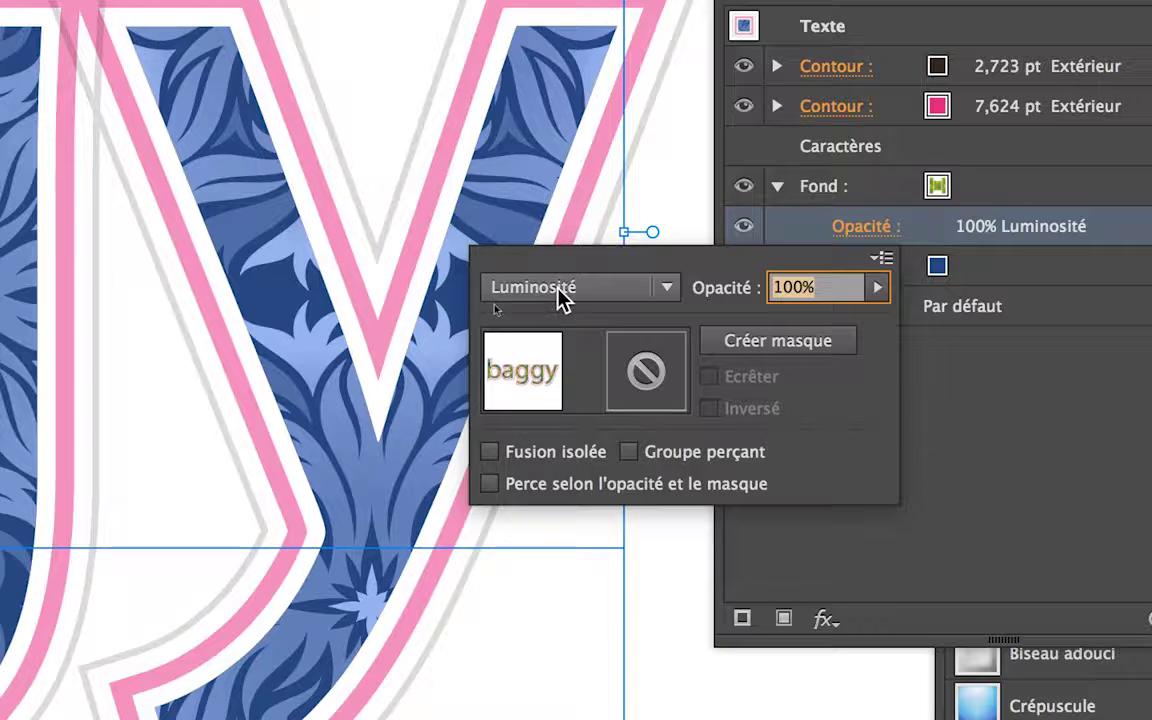
Set the upper Feuillage fill's blending mode to Différence, going back through Couleur and Exclusion, and close its opacity options.
{"action": "scroll", "coordinate": [560, 287], "scroll_direction": "up", "scroll_amount": 1}
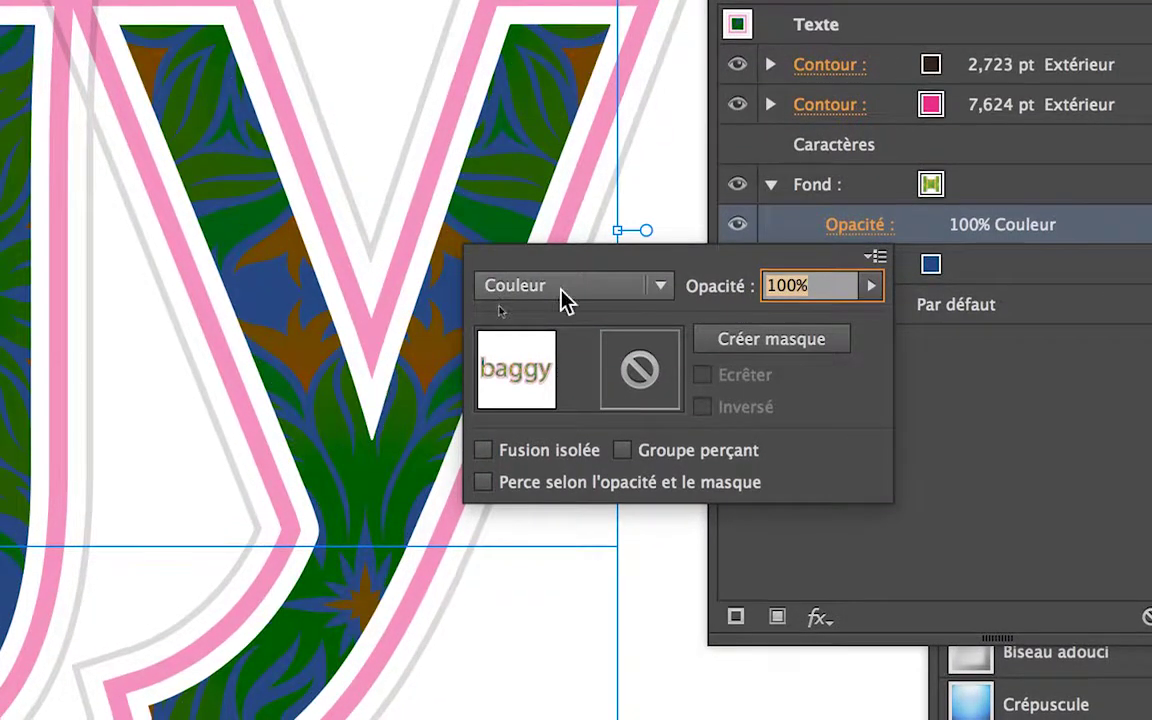
{"action": "scroll", "coordinate": [562, 289], "scroll_direction": "up", "scroll_amount": 2}
{"action": "scroll", "coordinate": [562, 289], "scroll_direction": "up", "scroll_amount": 1}
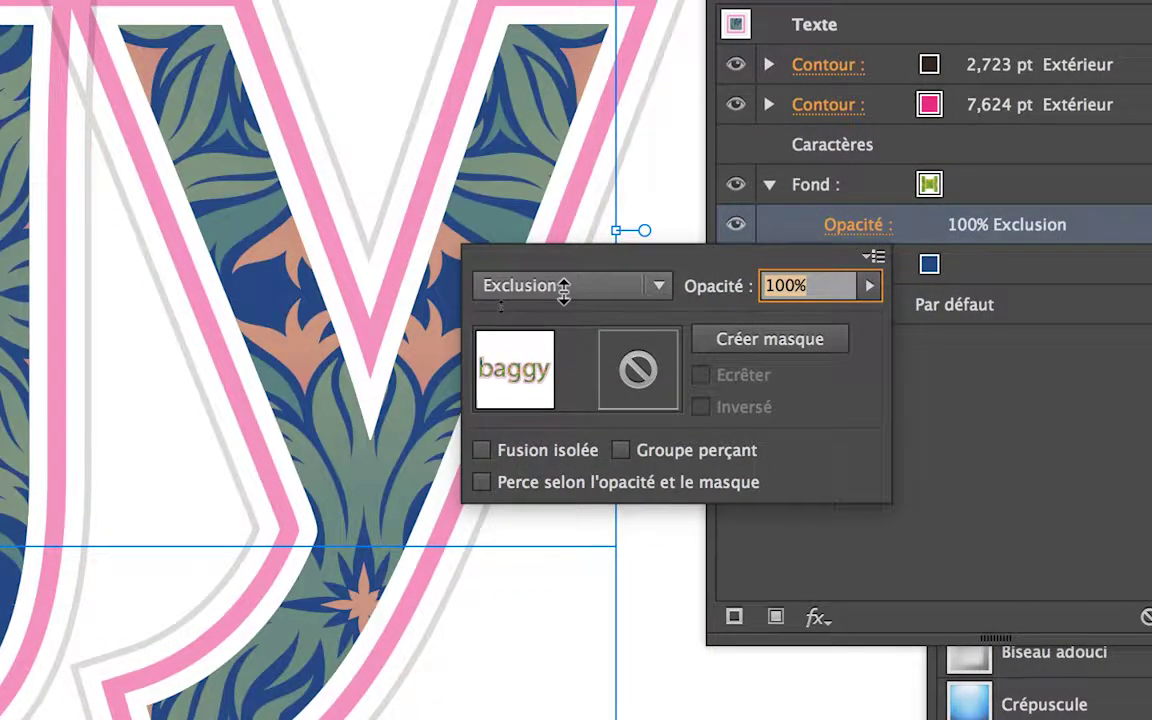
{"action": "scroll", "coordinate": [563, 289], "scroll_direction": "up", "scroll_amount": 1}
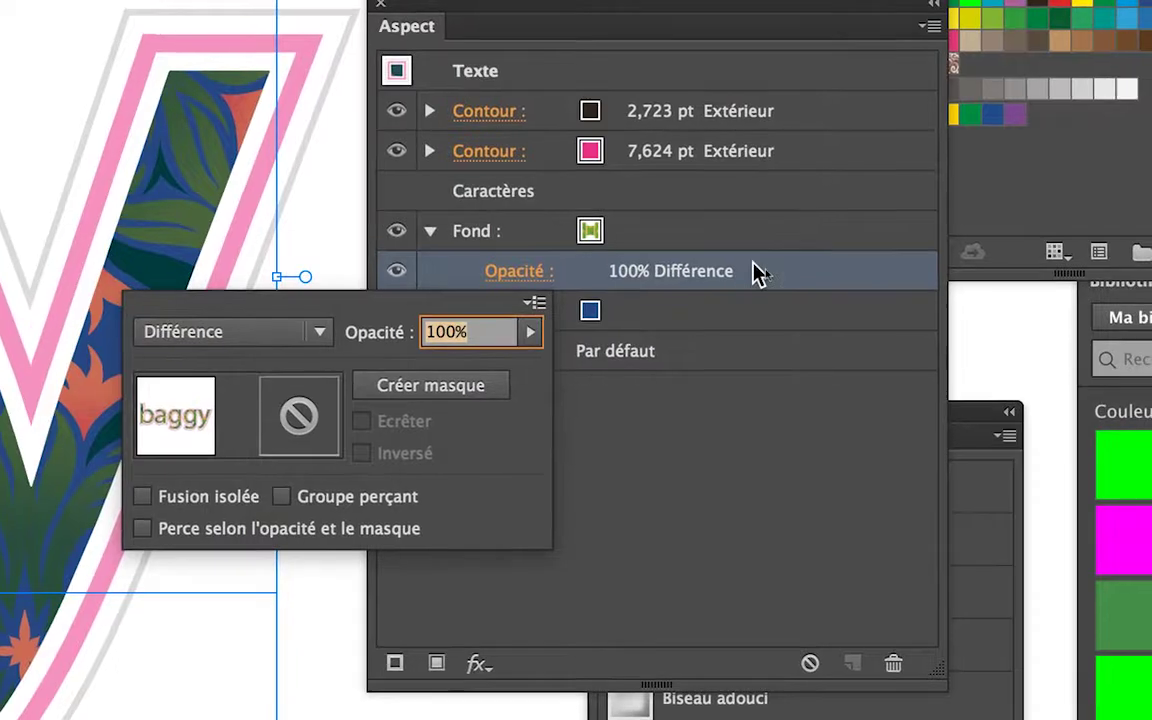
{"action": "left_click", "coordinate": [855, 268]}
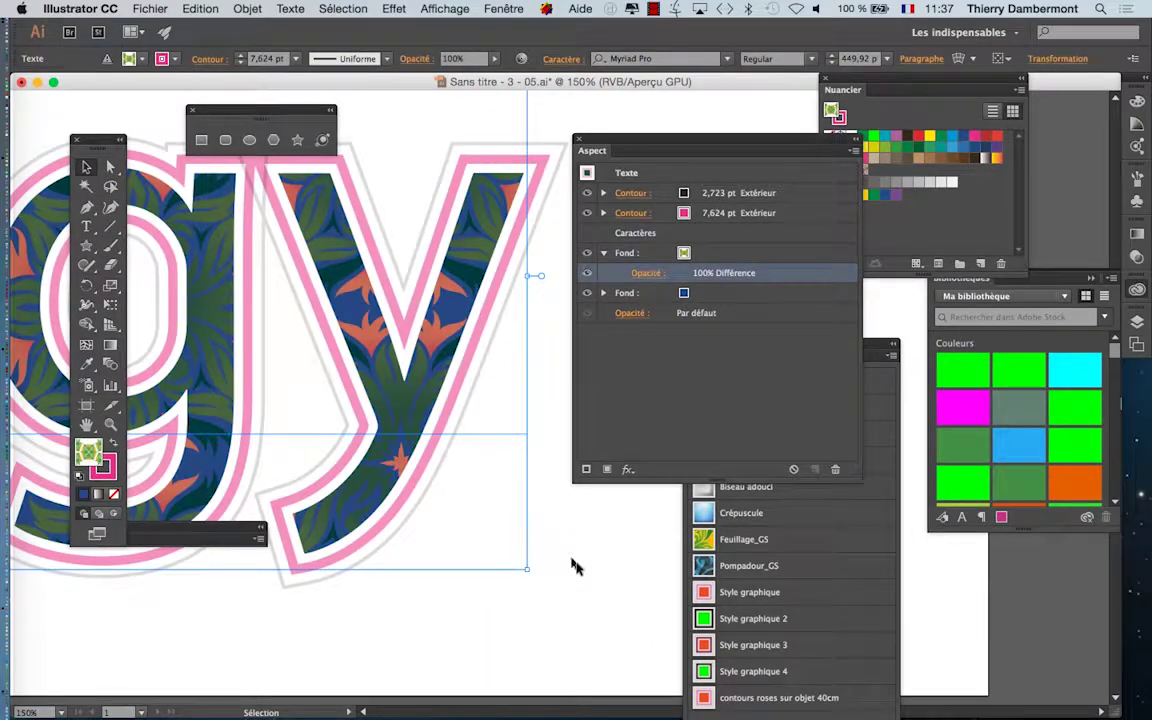
Move the Aspect panel clear of the large lettering and deselect the text.
{"action": "scroll", "coordinate": [617, 597], "scroll_direction": "down", "scroll_amount": 2}
{"action": "scroll", "coordinate": [617, 597], "scroll_direction": "down", "scroll_amount": 1}
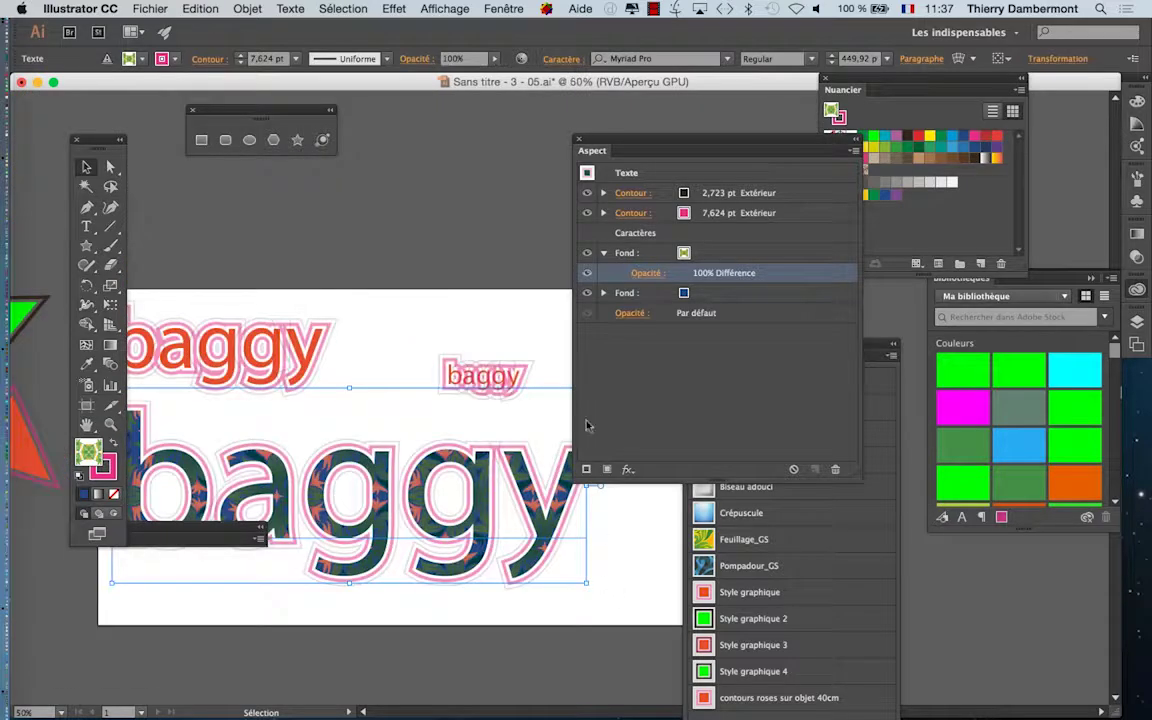
{"action": "left_click_drag", "start_coordinate": [600, 139], "coordinate": [719, 113]}
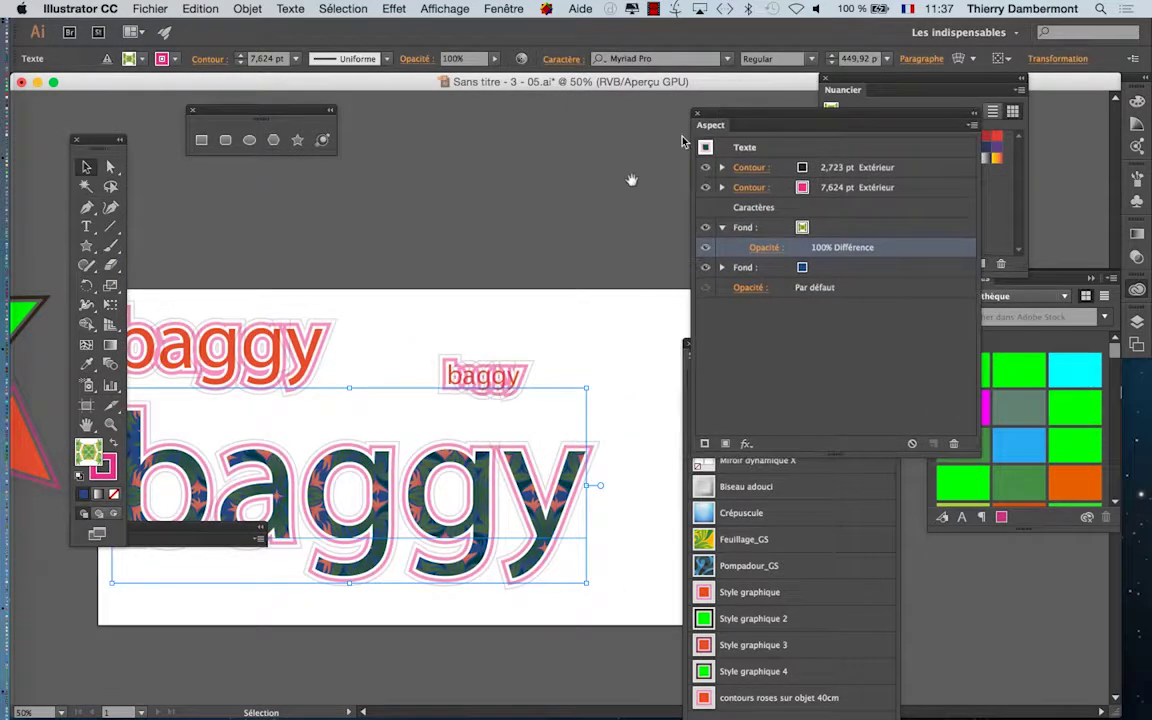
{"action": "left_click_drag", "start_coordinate": [496, 296], "coordinate": [527, 188]}
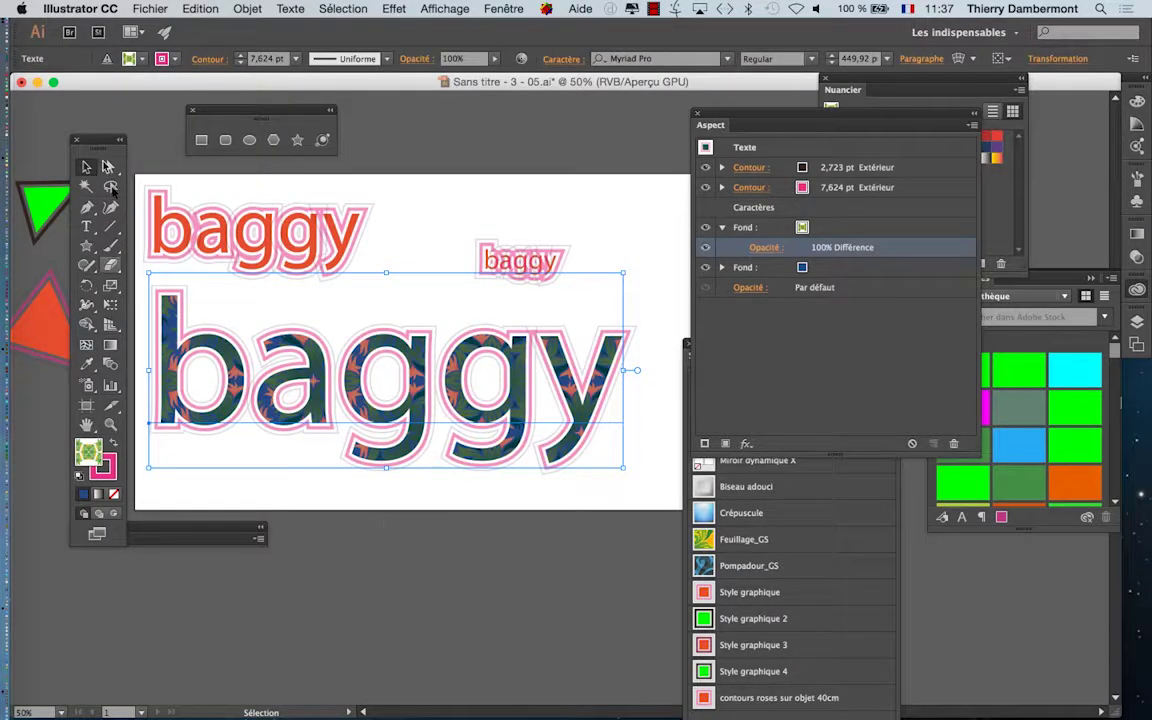
{"action": "left_click", "coordinate": [340, 561]}
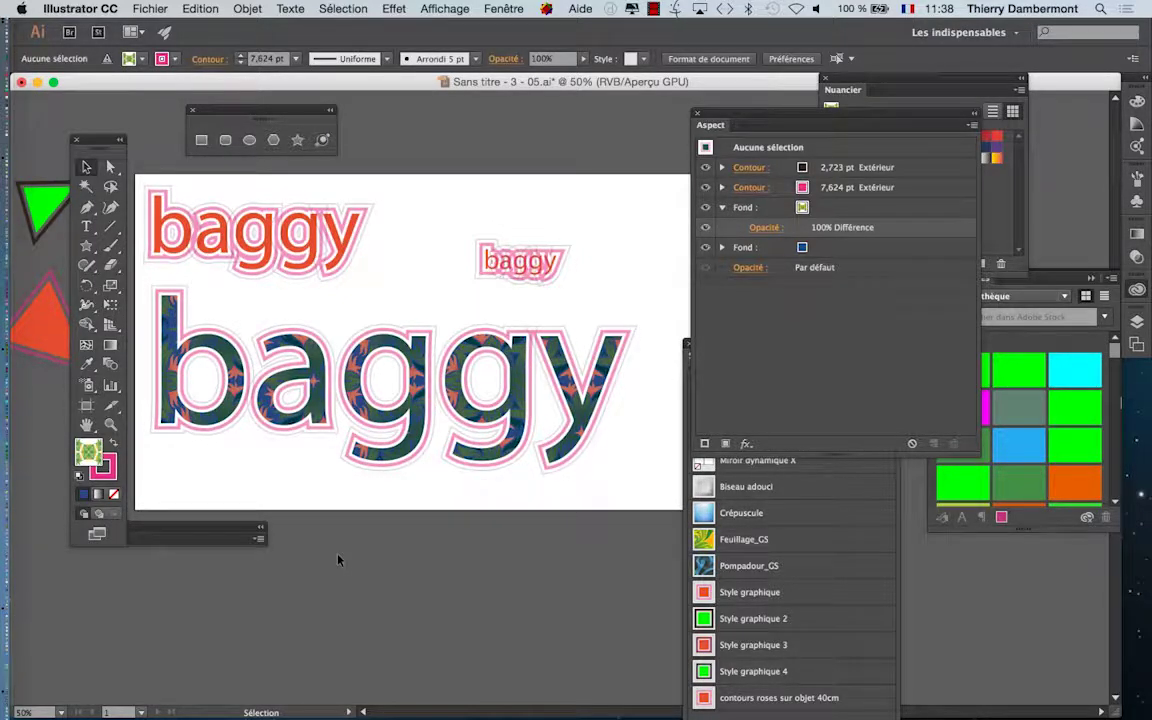
Save the document as a new Adobe Illustrator file named Sans titre - 3 - 06.ai, keeping the default Illustrator CC options.
{"action": "left_click", "coordinate": [158, 9]}
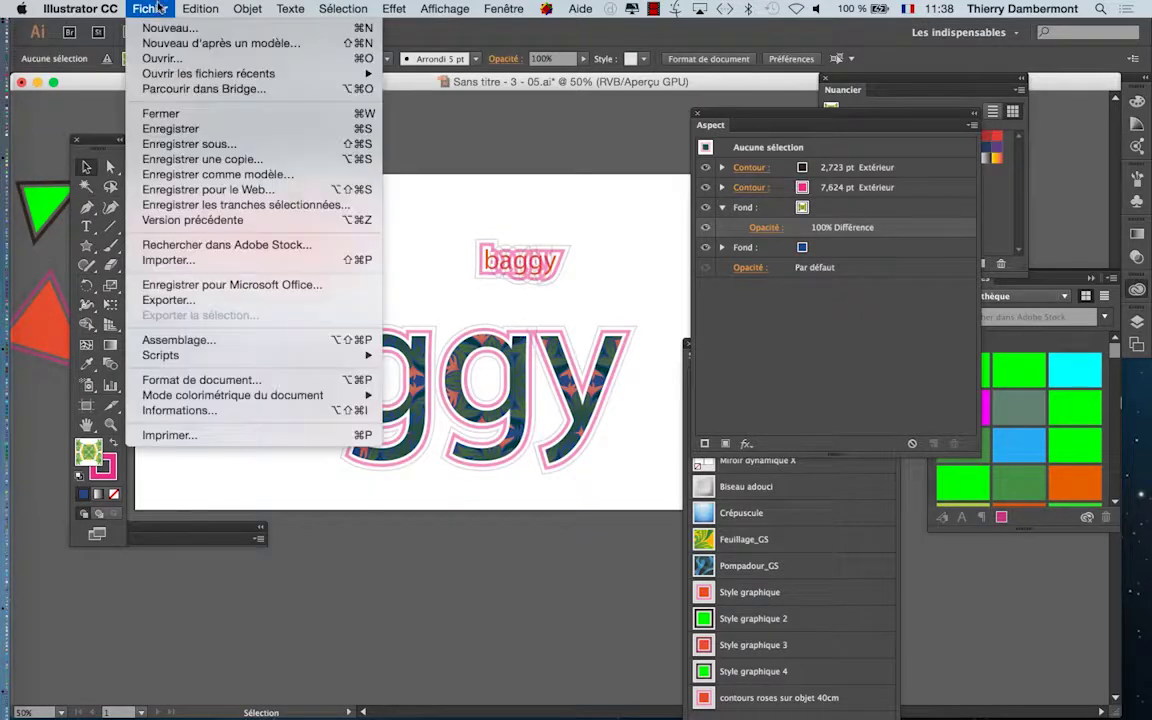
{"action": "left_click", "coordinate": [190, 144]}
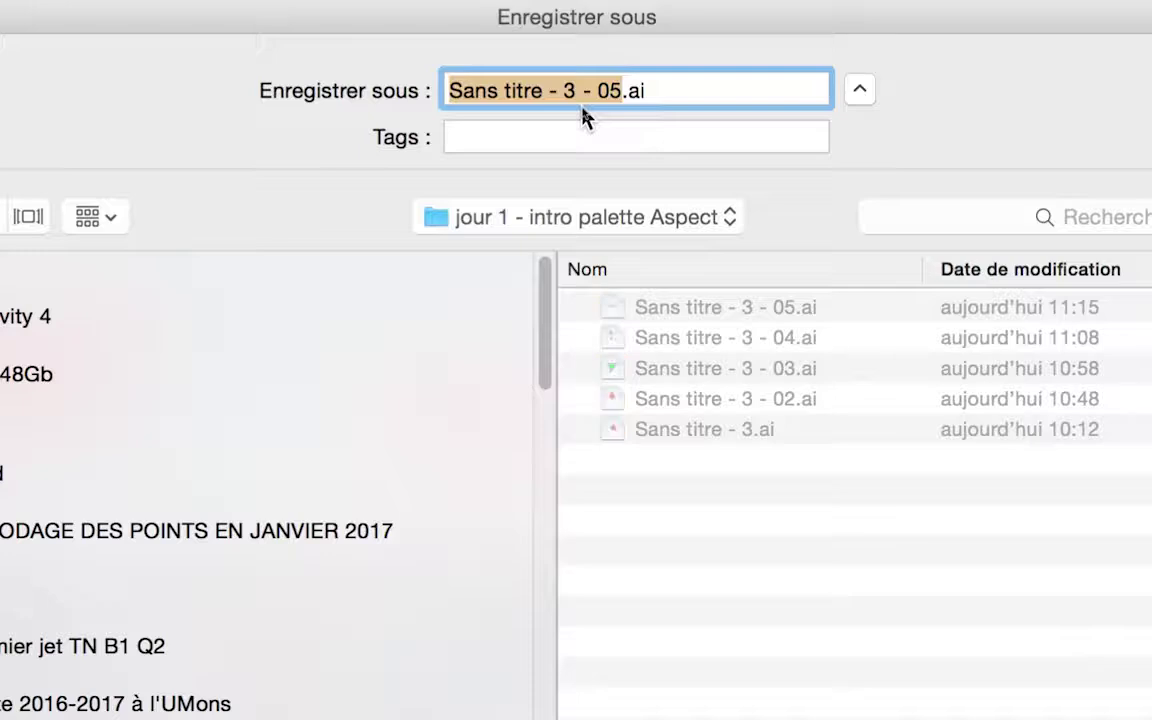
{"action": "left_click", "coordinate": [597, 100]}
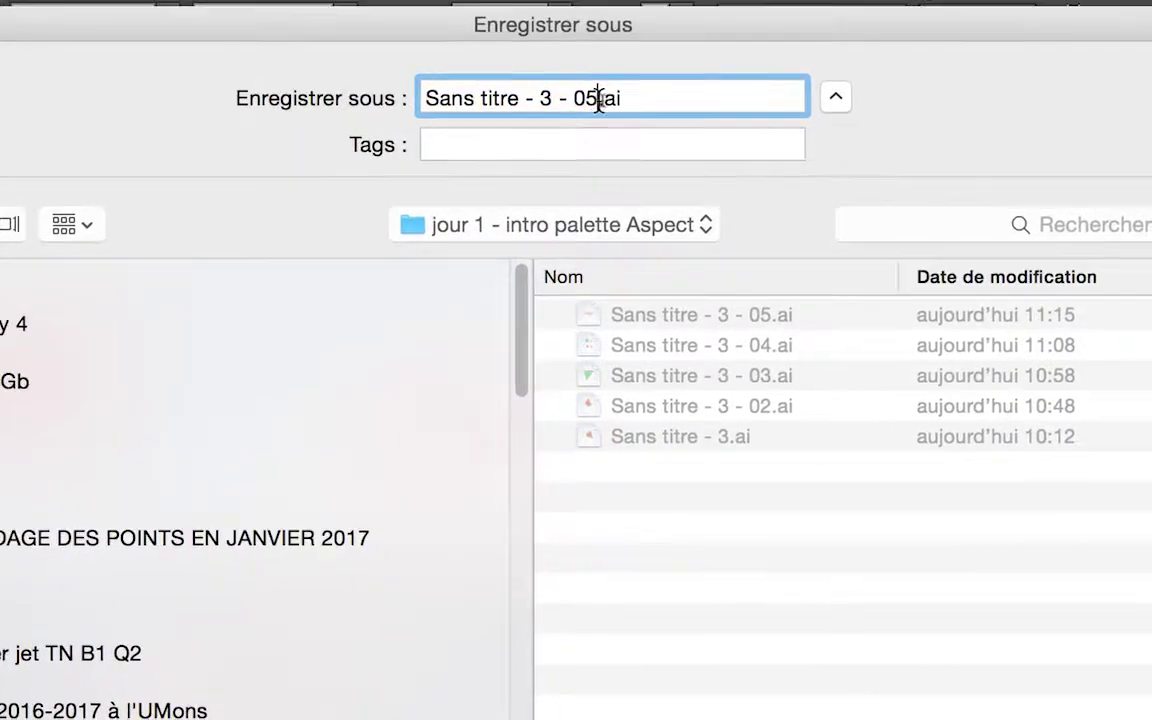
{"action": "key", "text": "BackSpace"}
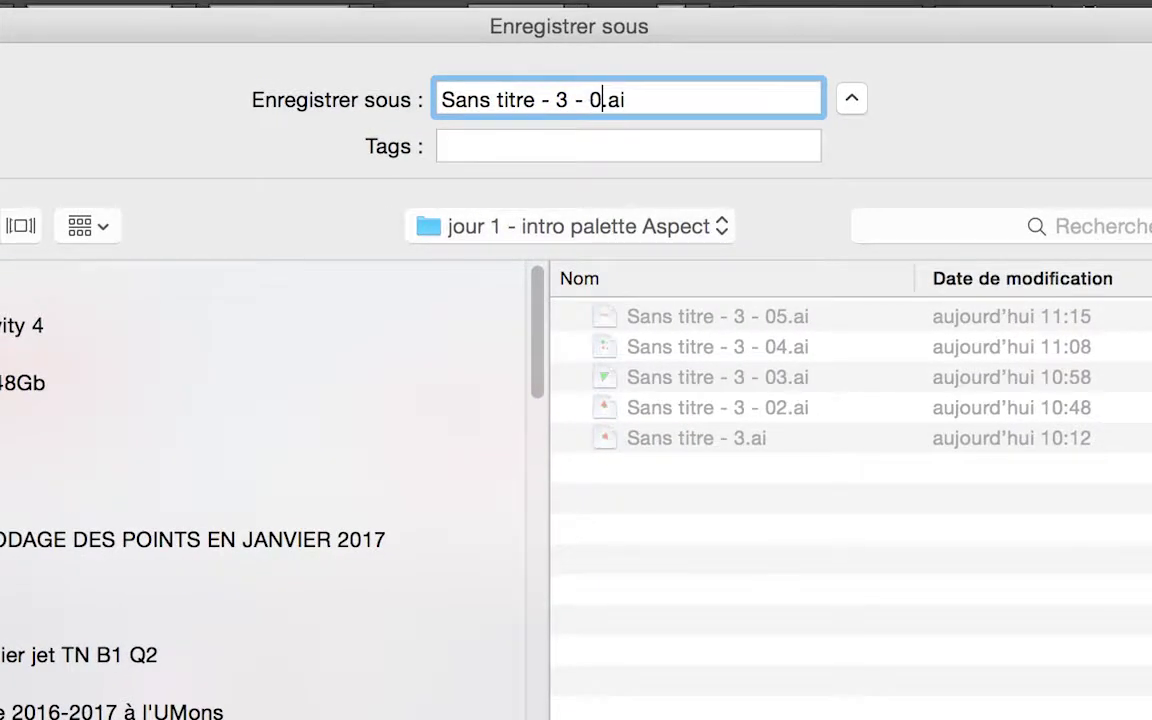
{"action": "type", "text": "6"}
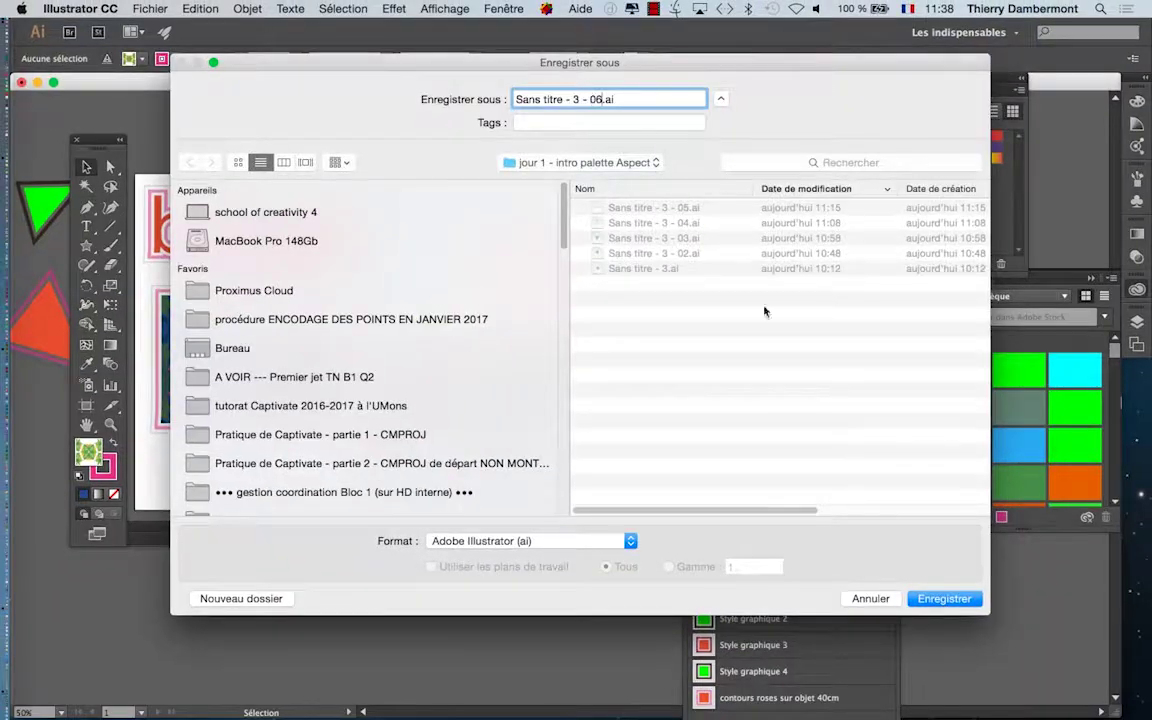
{"action": "left_click", "coordinate": [944, 598]}
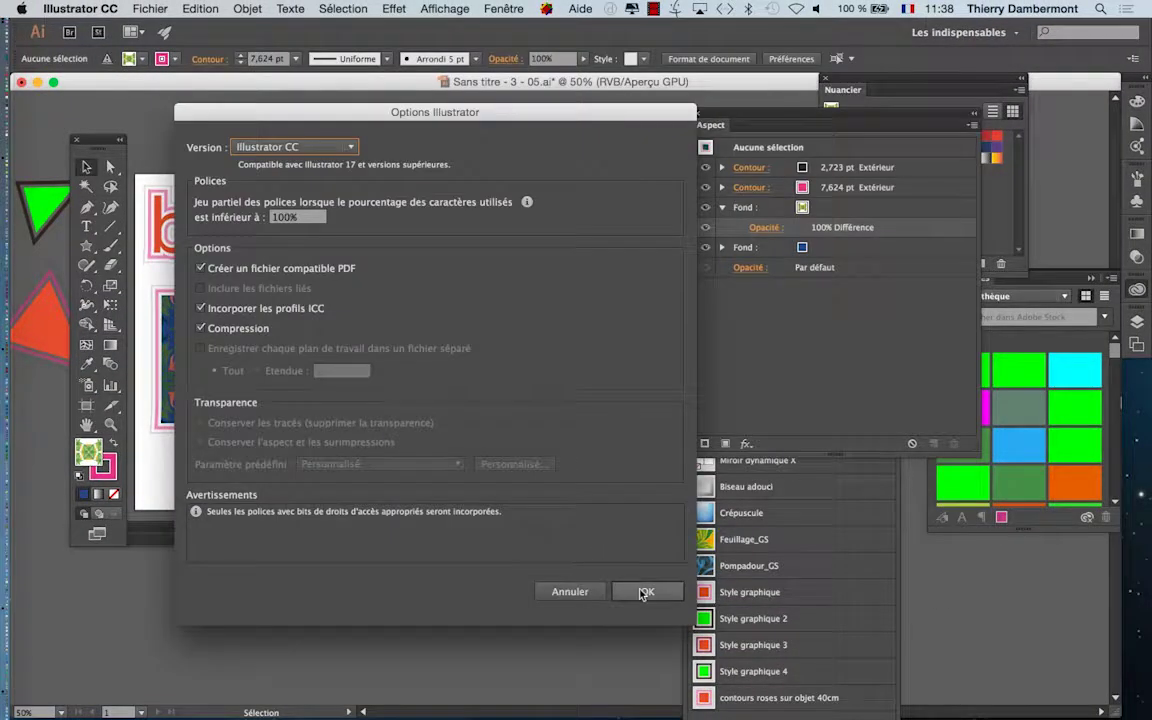
{"action": "left_click", "coordinate": [645, 592]}
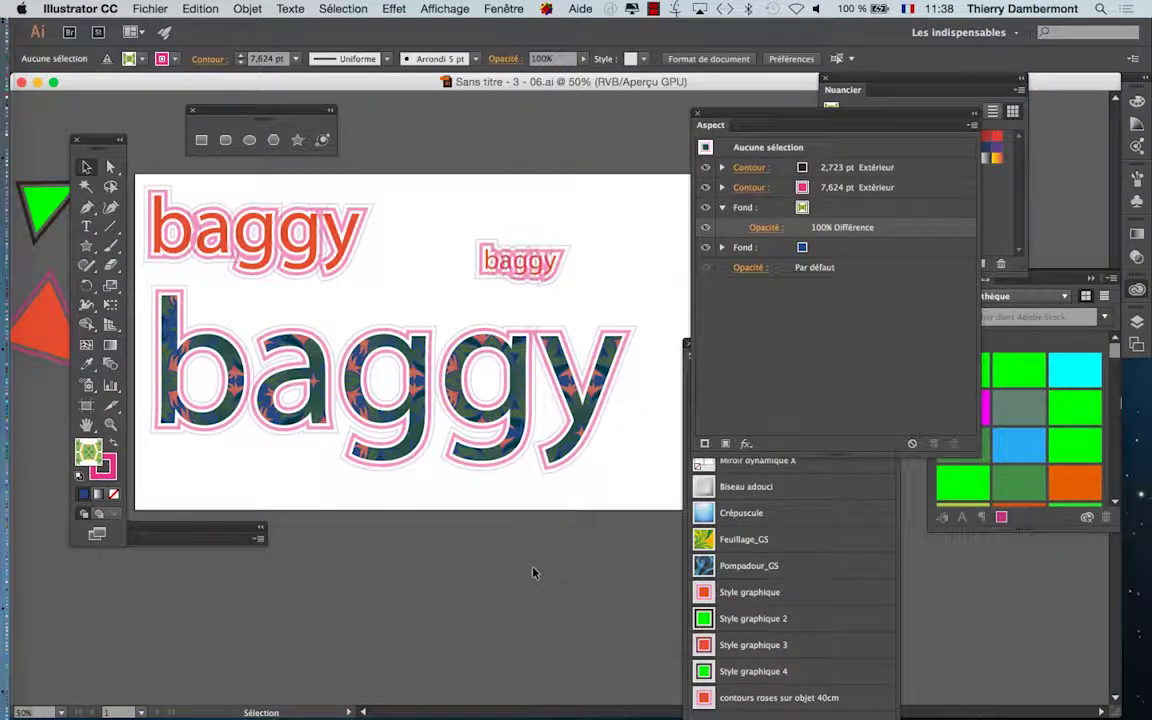